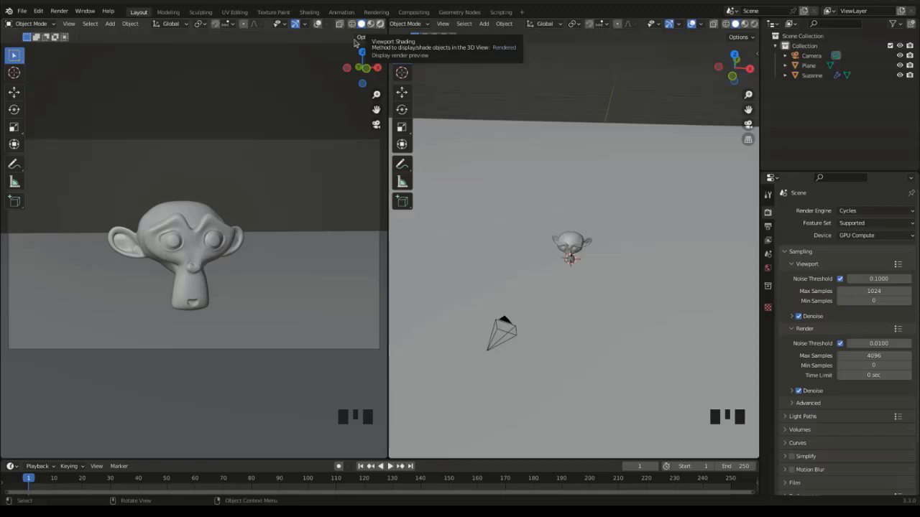
Show the camera view in rendered shading and add an area light raised about 3.54 m above the origin.
click(381, 23)
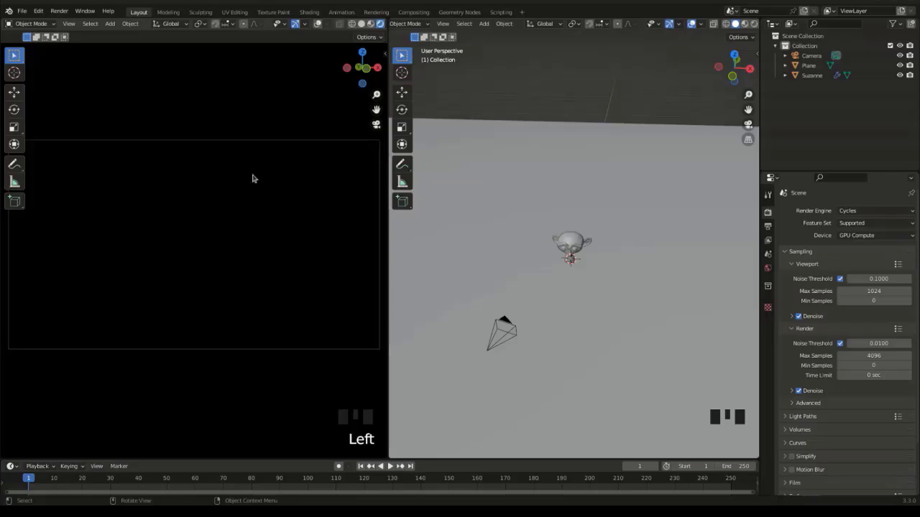
key(shift+a)
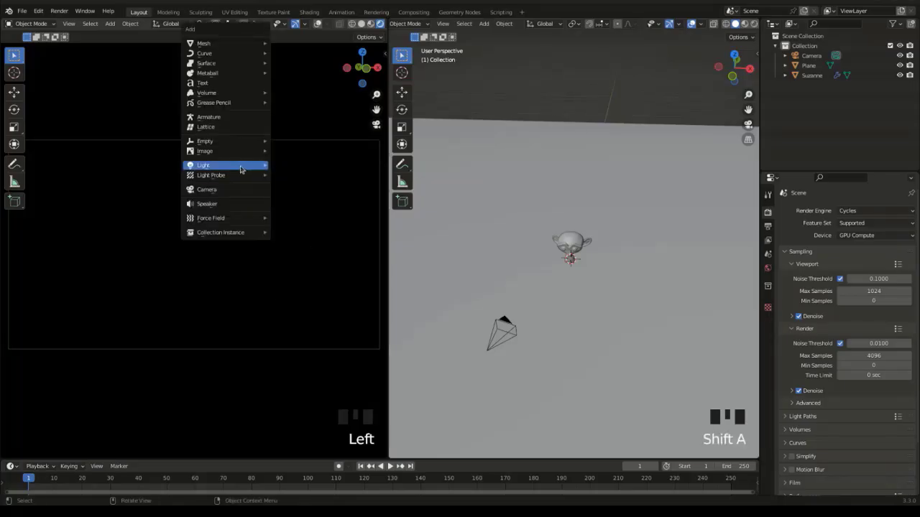
mouse_move(243, 168)
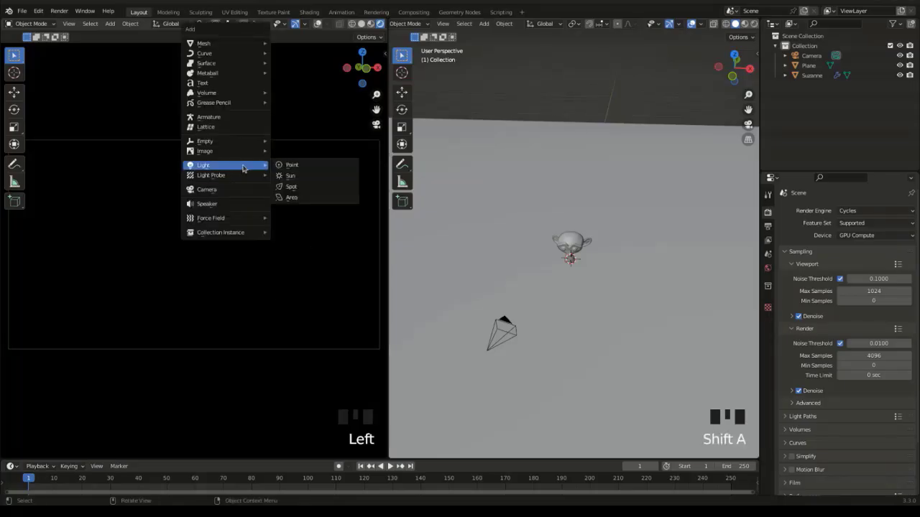
click(295, 199)
key(g)
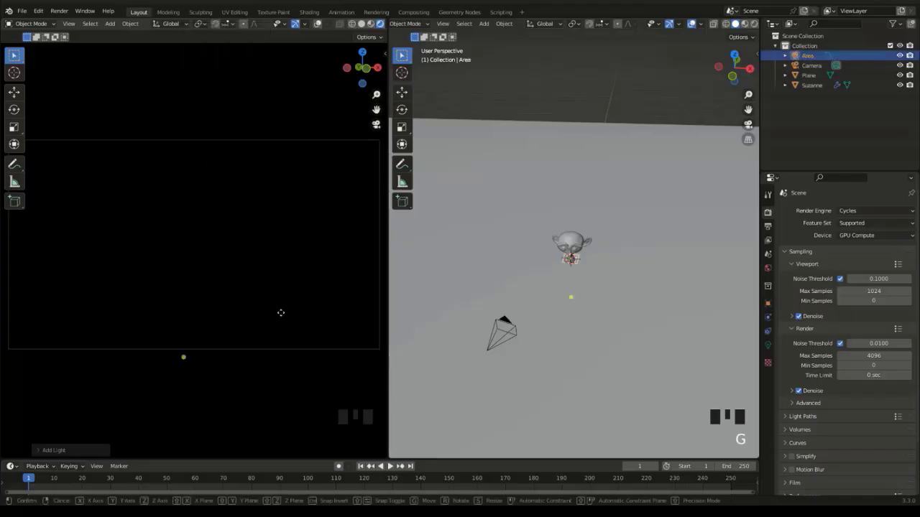
key(z)
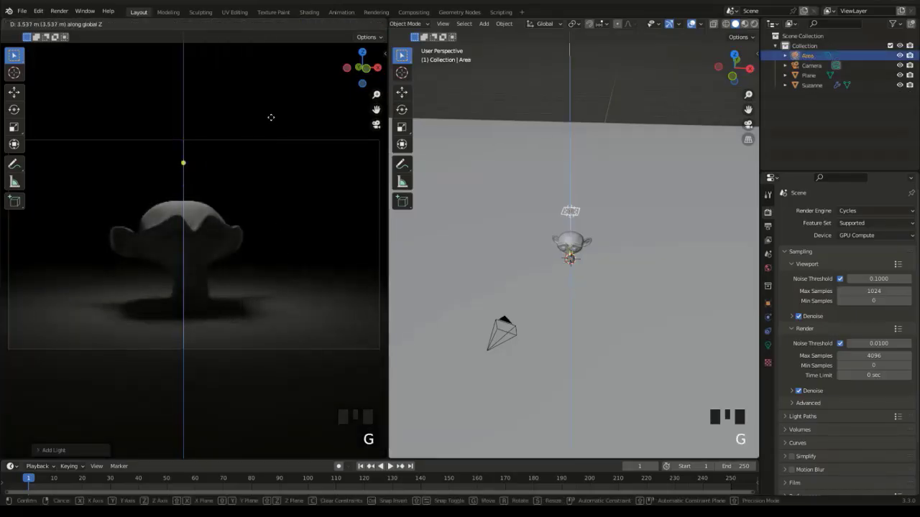
click(271, 117)
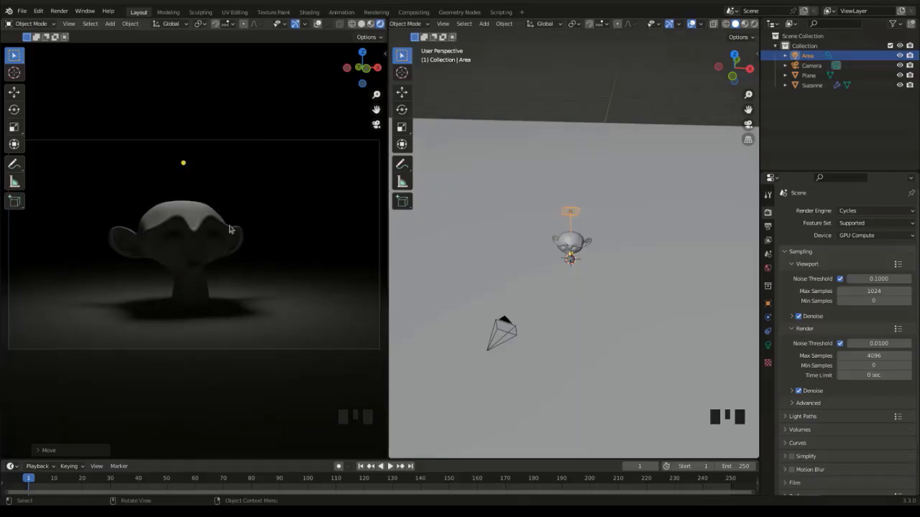
Tilt the area light about the global X axis to about 53.8°.
click(767, 304)
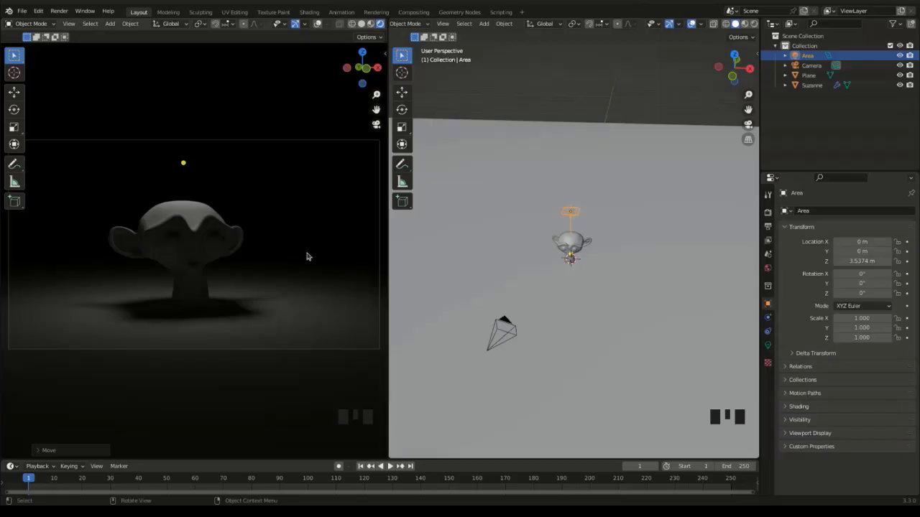
key(r)
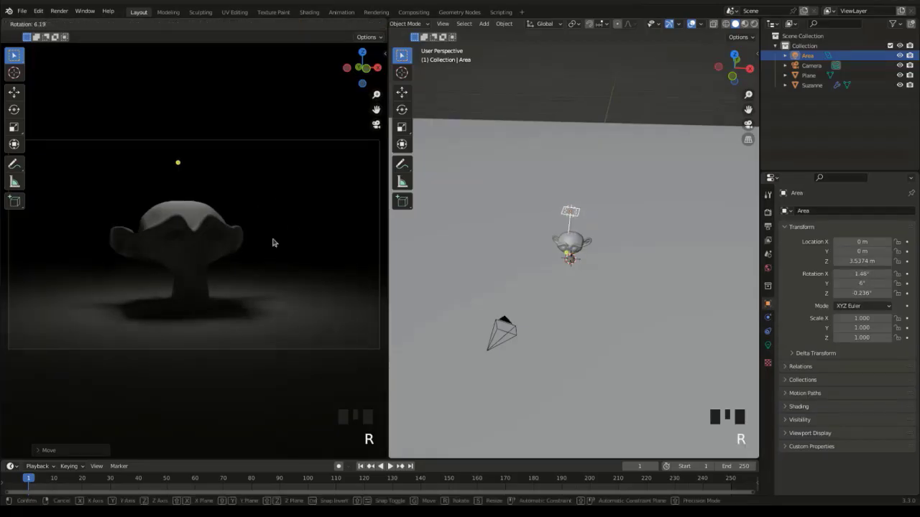
right_click(331, 289)
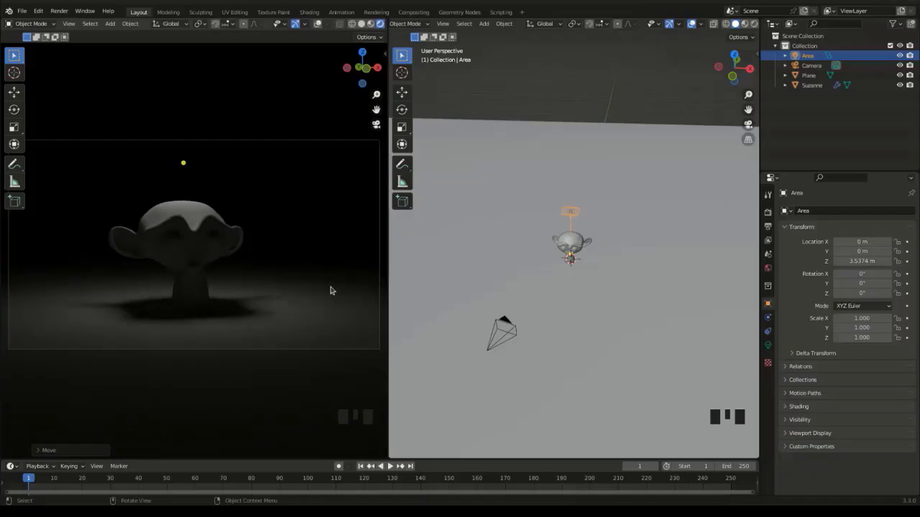
key(r)
key(x)
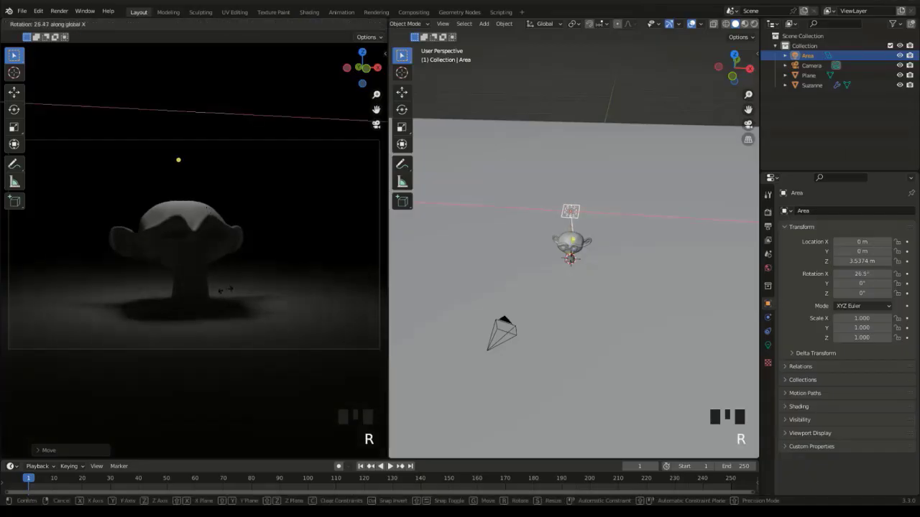
click(575, 271)
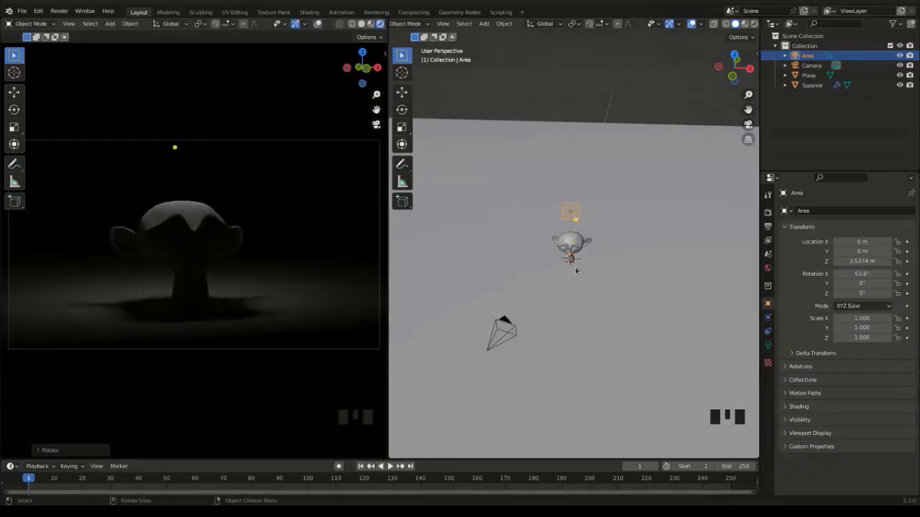
Move the area light in front of the monkey to about X 2.49 m, Y -3.08 m and turn it to about 40.8° around Z.
key(KP_7)
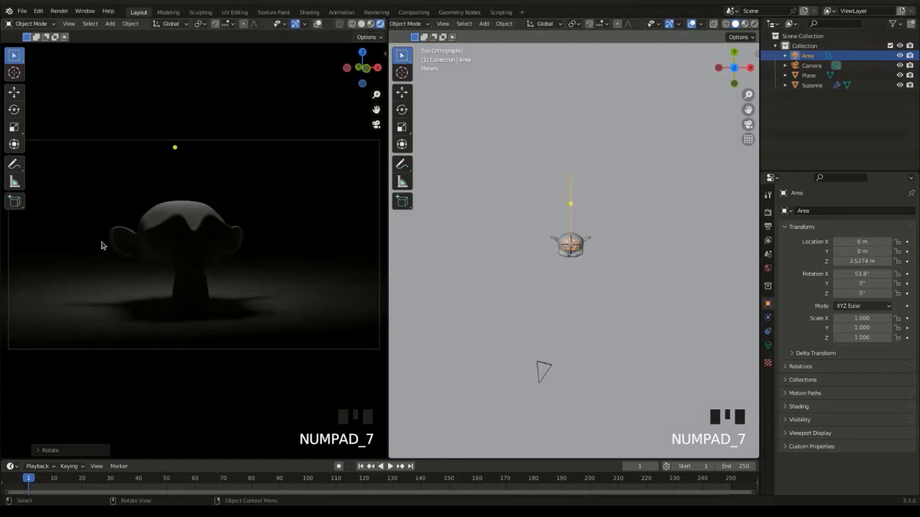
key(g)
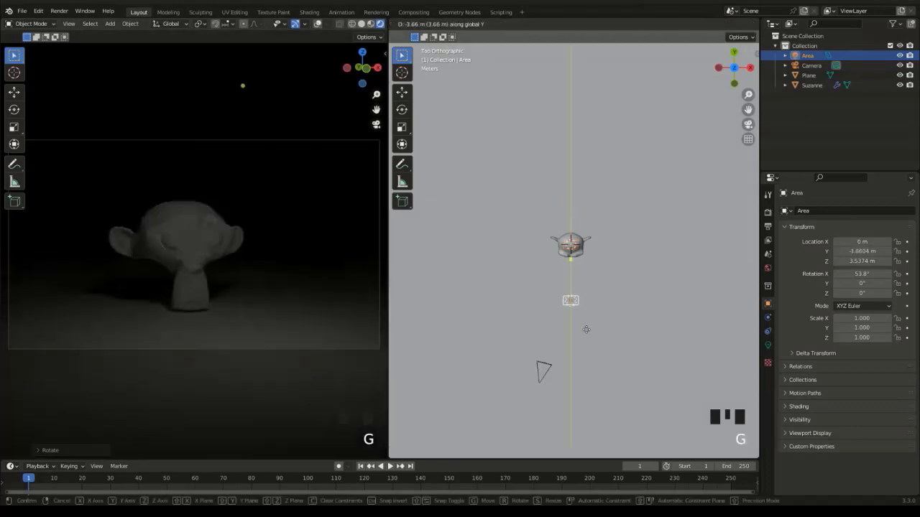
key(g)
middle_click(596, 323)
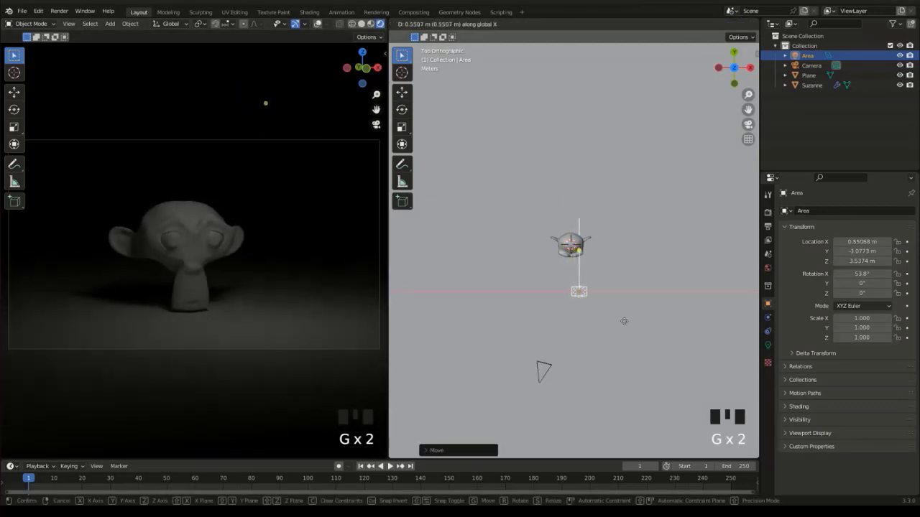
click(625, 314)
key(r)
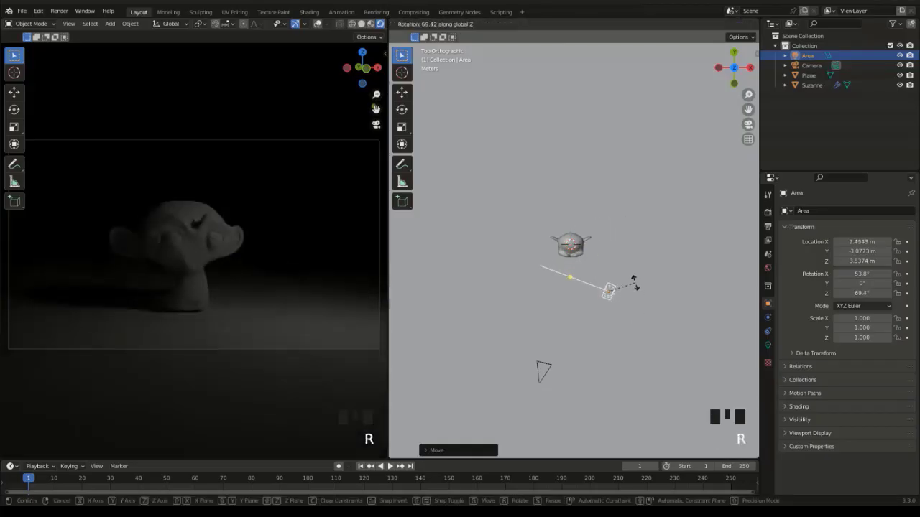
click(633, 298)
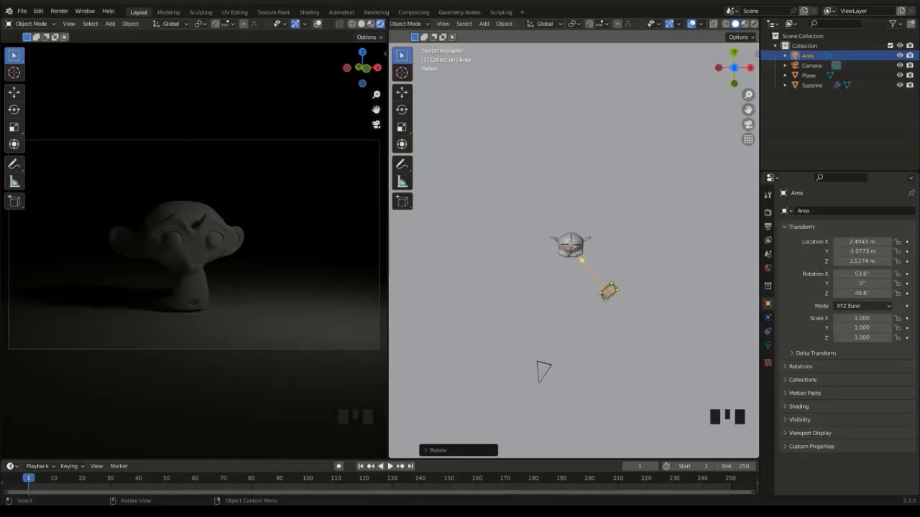
Reposition the area light beside the monkey at about X 3.49 m and Y -2.02 m.
key(g)
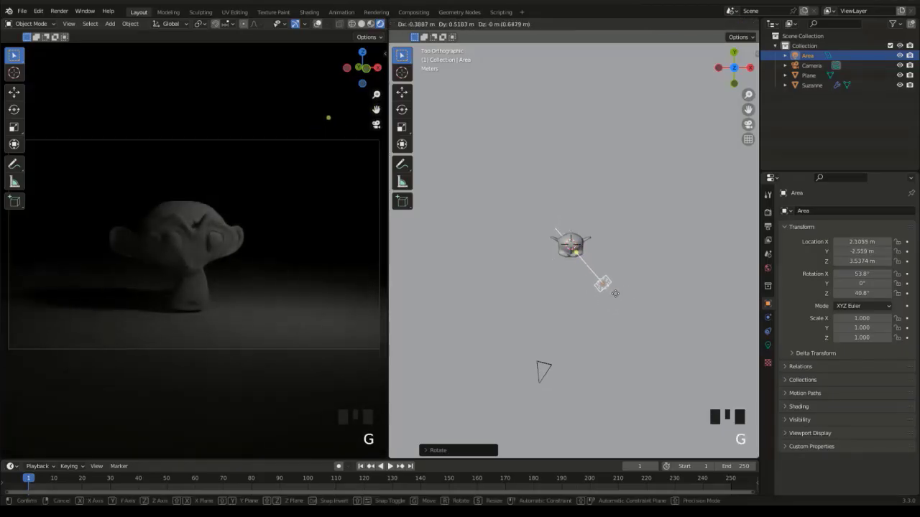
click(615, 293)
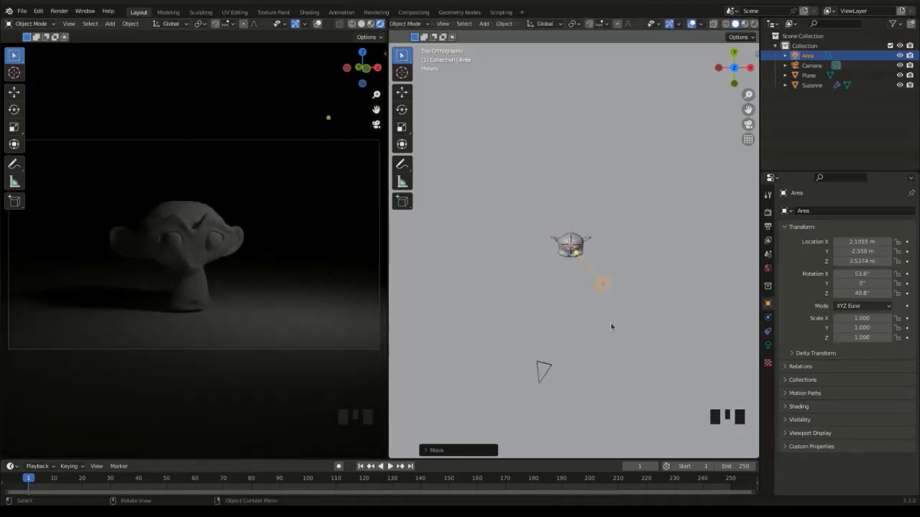
key(g)
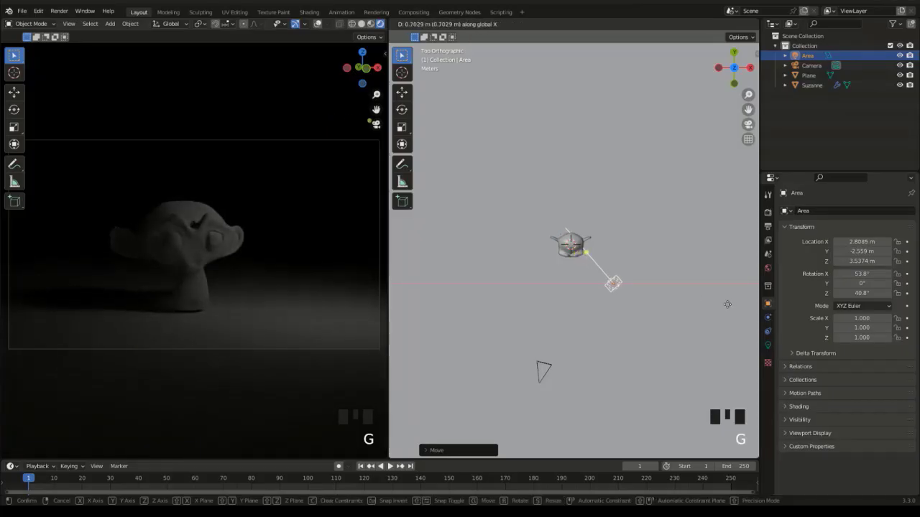
key(x)
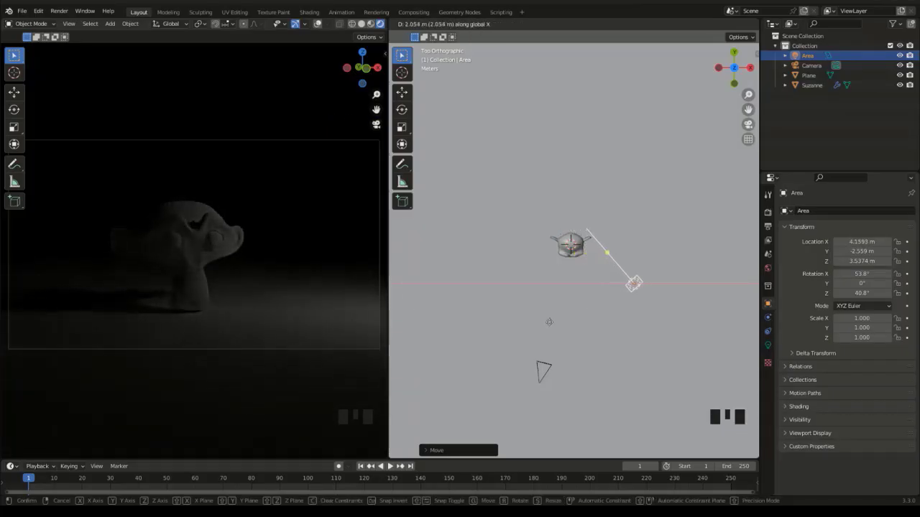
click(467, 321)
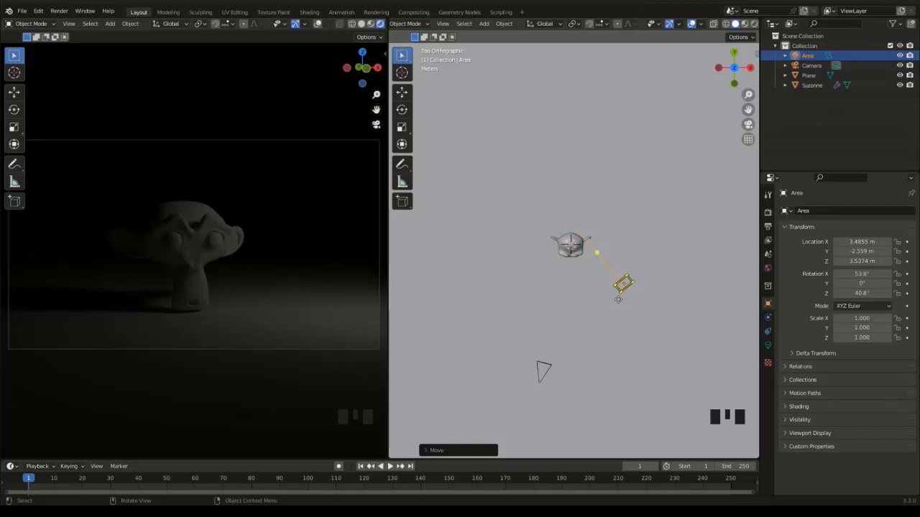
key(g)
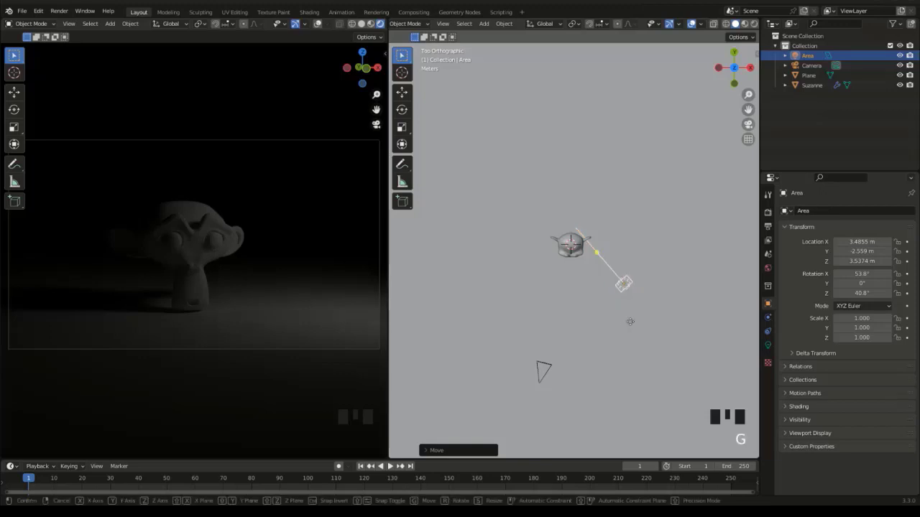
key(y)
click(629, 299)
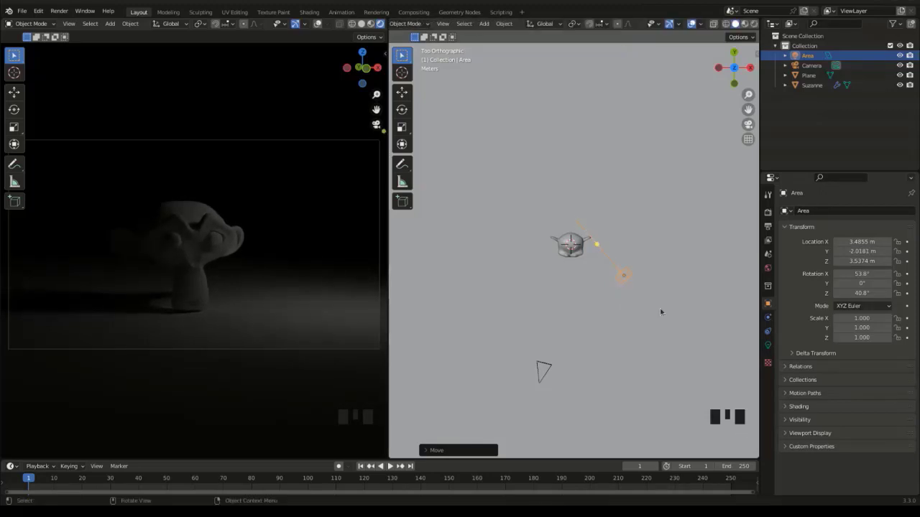
Shift the area light along Y to about -1.10 m and turn it around Z to about 71.3° towards the monkey.
key(r)
key(z)
click(661, 299)
key(g)
key(y)
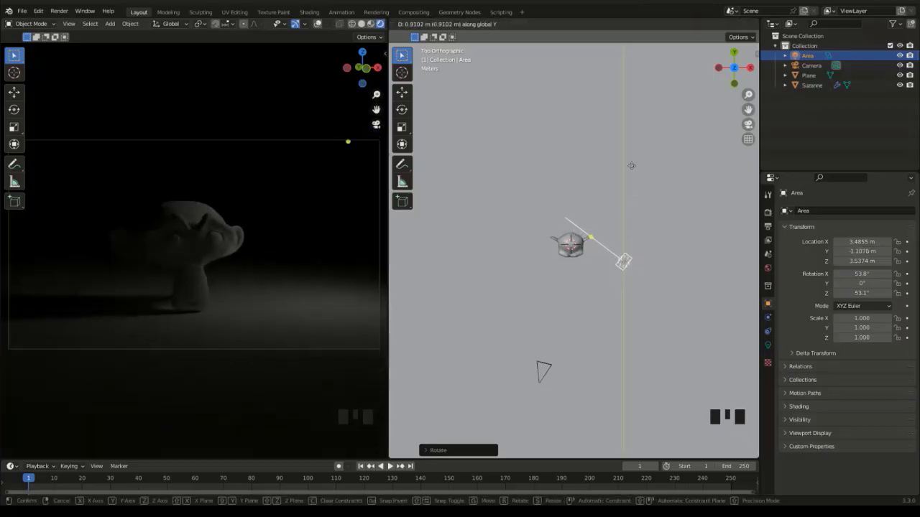
click(630, 164)
key(r)
key(z)
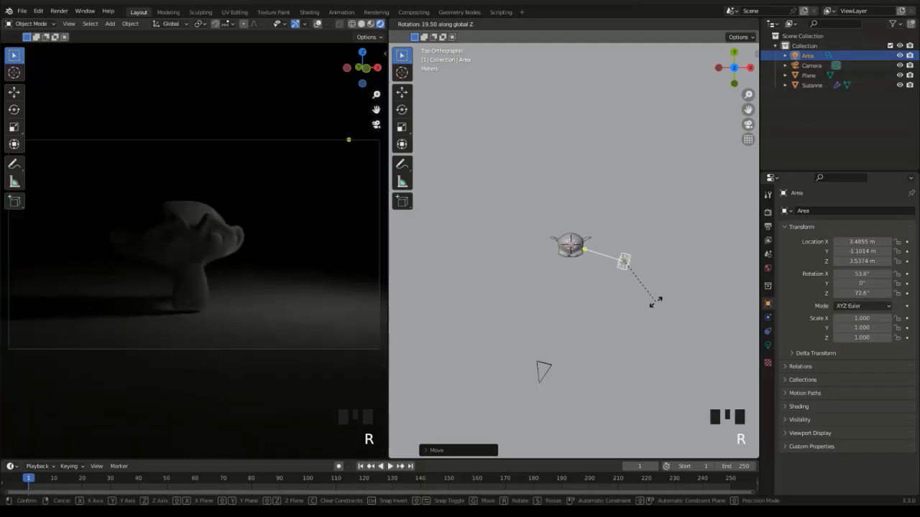
click(653, 302)
Lower the area light along Z to a height of about 2.86 m.
middle_drag(619, 358, 627, 338)
key(g)
key(z)
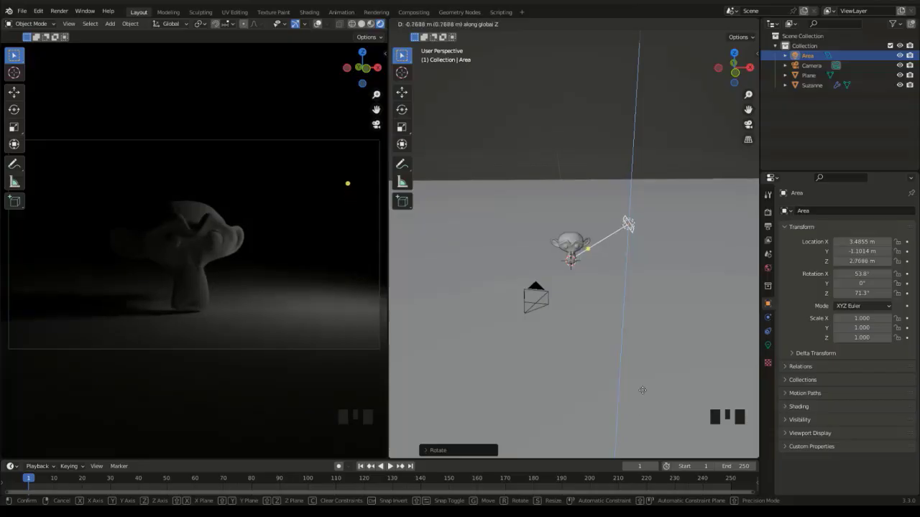
click(638, 306)
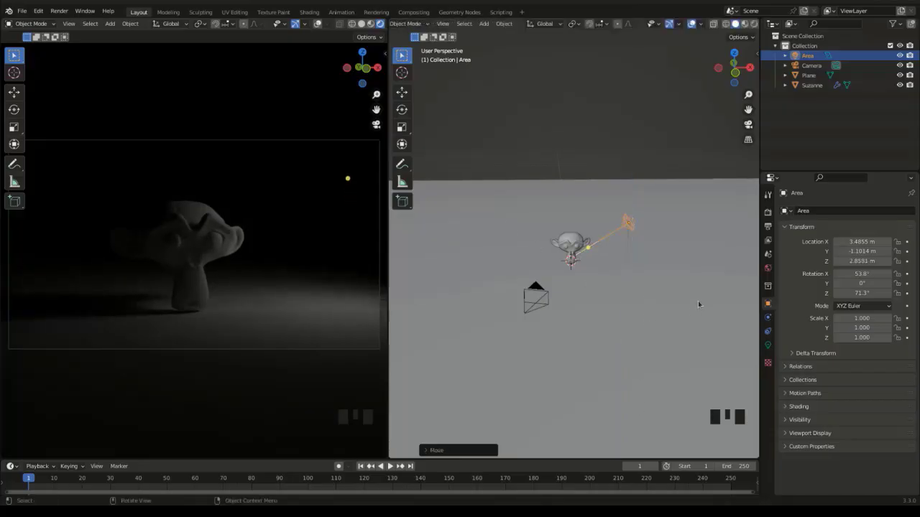
Re-aim the area light at the monkey's head with an X rotation of about 65.3° and a Z rotation of about 75°.
key(r)
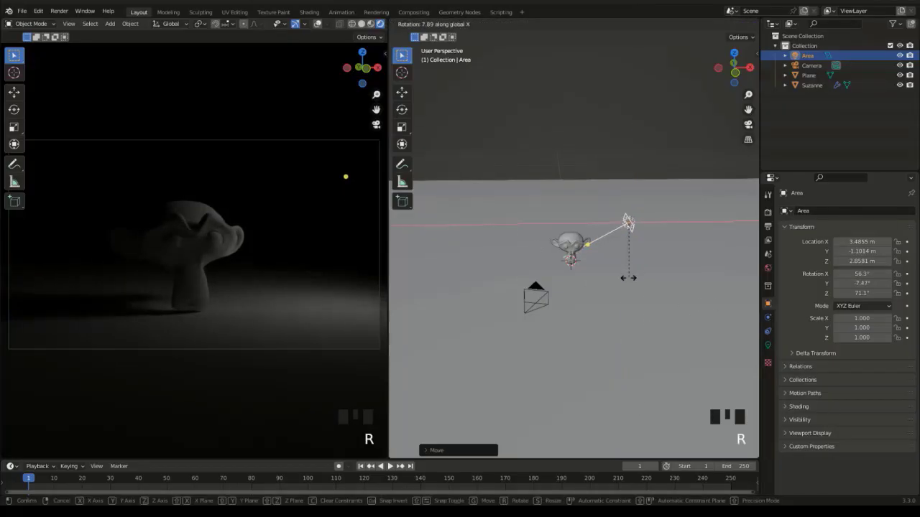
right_click(623, 284)
key(KP_1)
key(r)
key(x)
key(x)
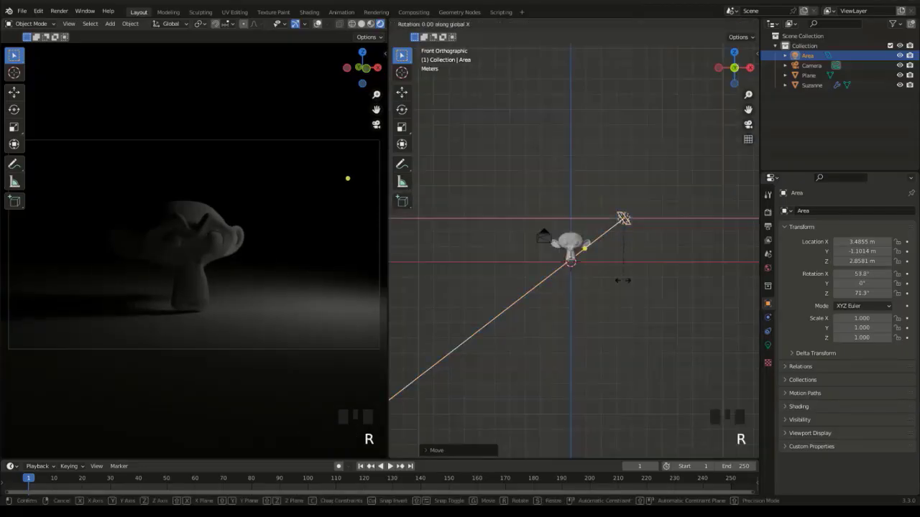
click(609, 288)
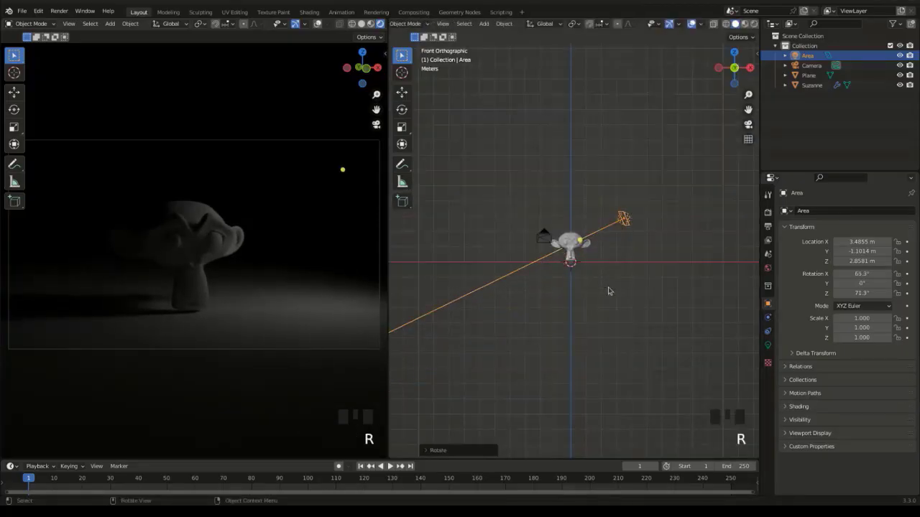
key(KP_7)
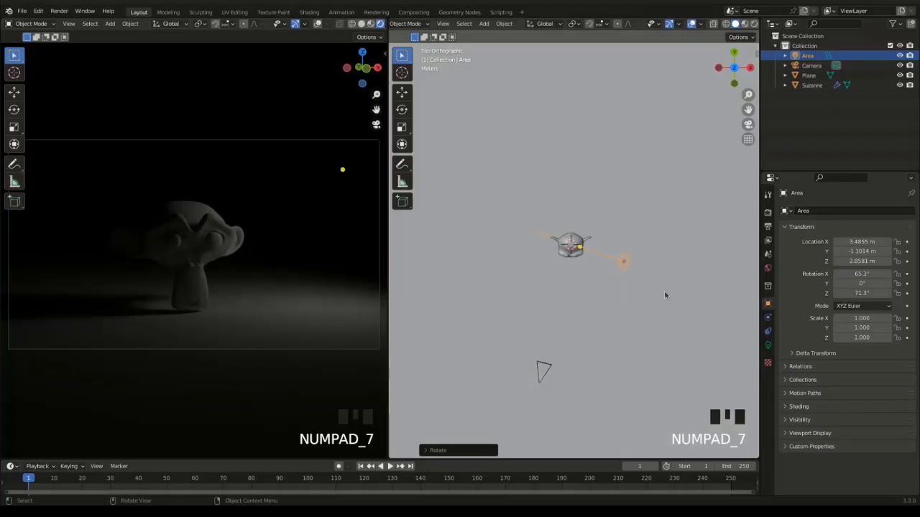
key(r)
click(667, 292)
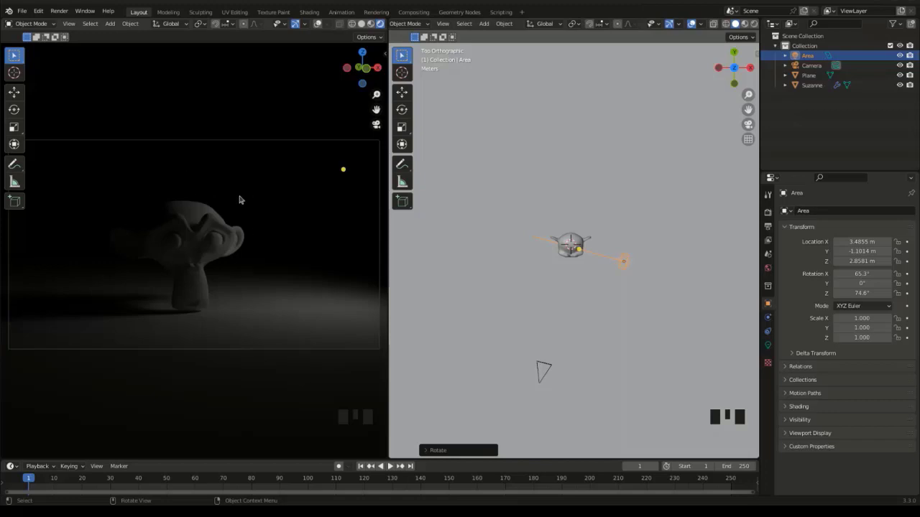
Set the area light's power to 70 W.
click(769, 345)
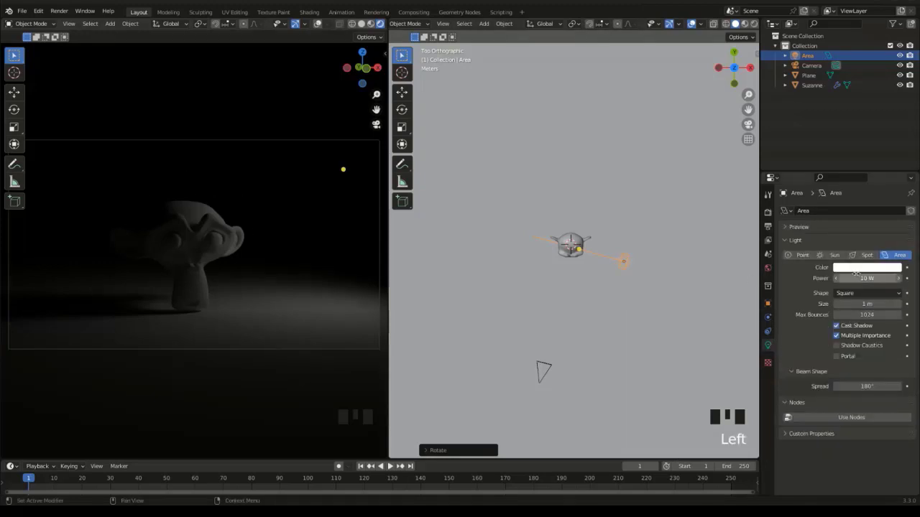
drag(858, 278, 912, 278)
click(858, 280)
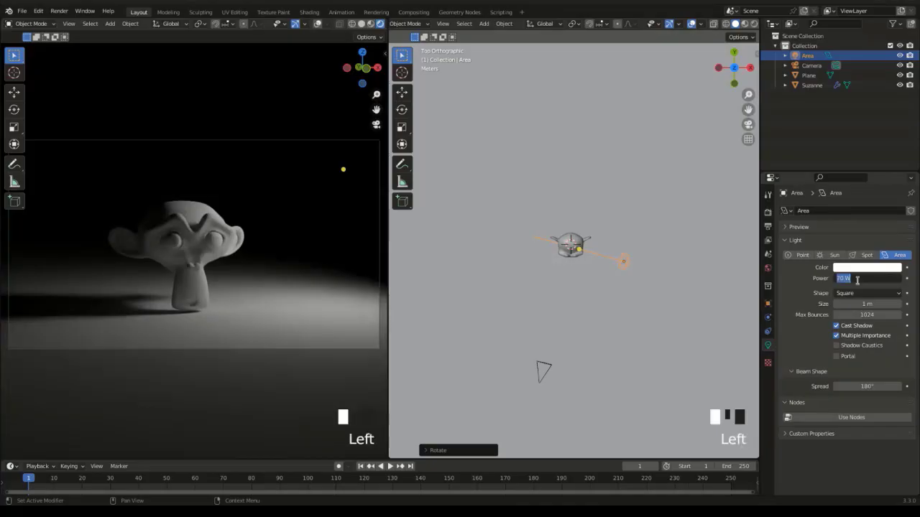
text(70)
key(Return)
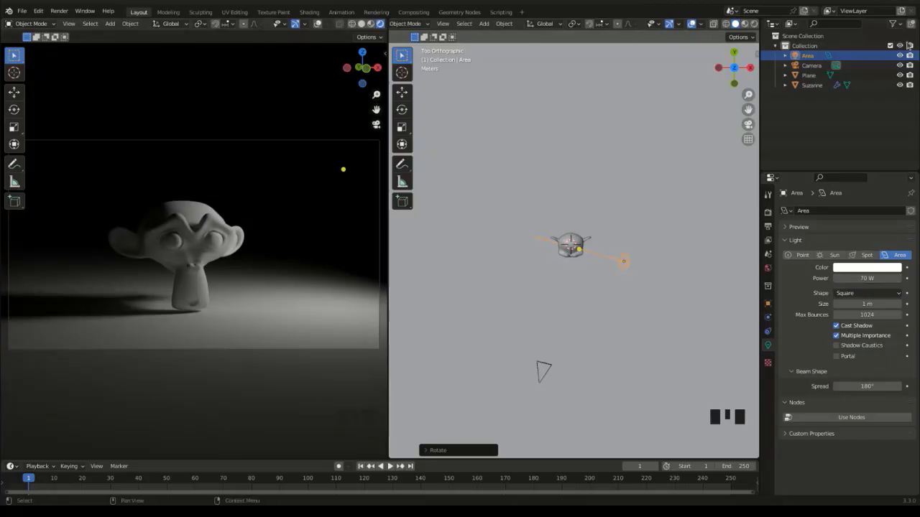
Hide and re-show the area light to check its effect on the rendered monkey head.
click(900, 56)
click(899, 56)
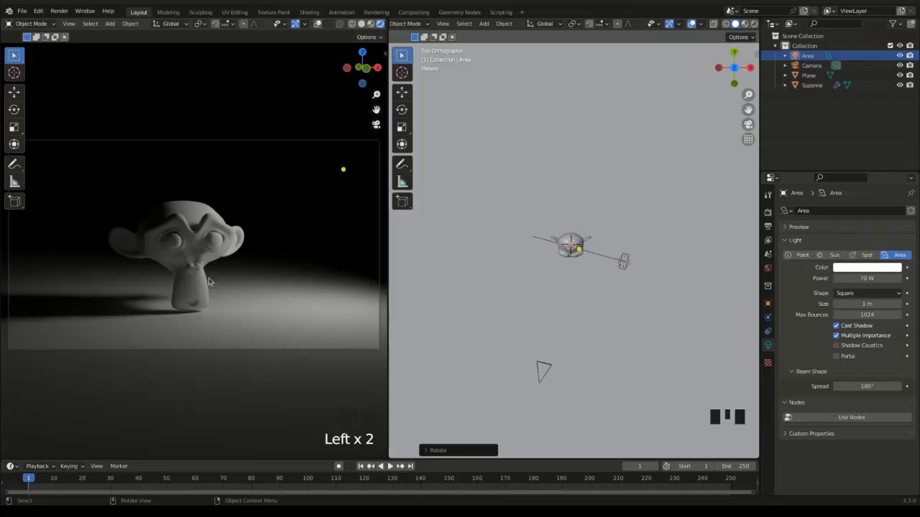
key(shift+a)
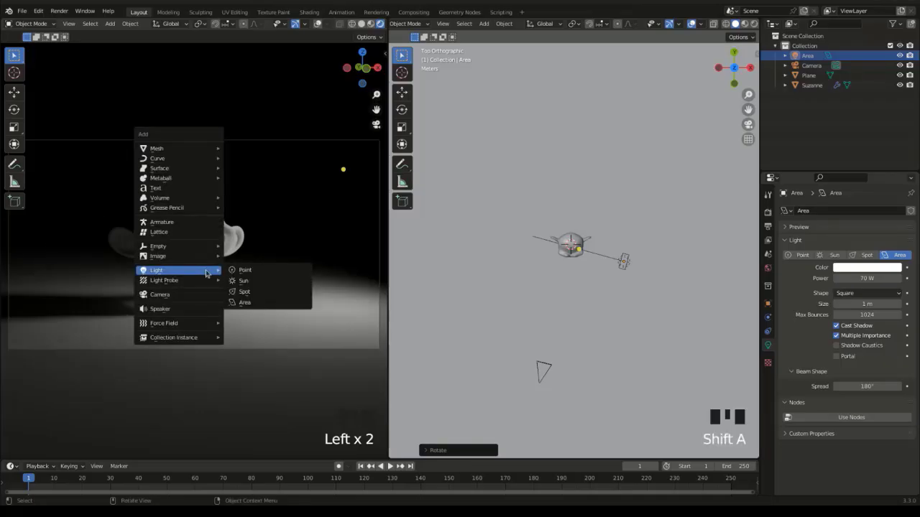
Duplicate the area light and place the copy on the monkey's opposite side at about X -2.47 m, Y -1.75 m.
click(629, 265)
click(629, 265)
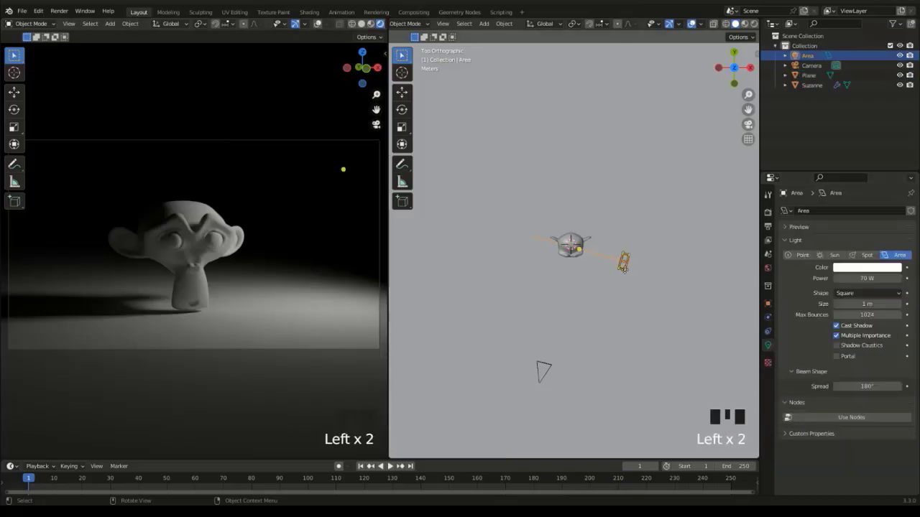
key(shift+d)
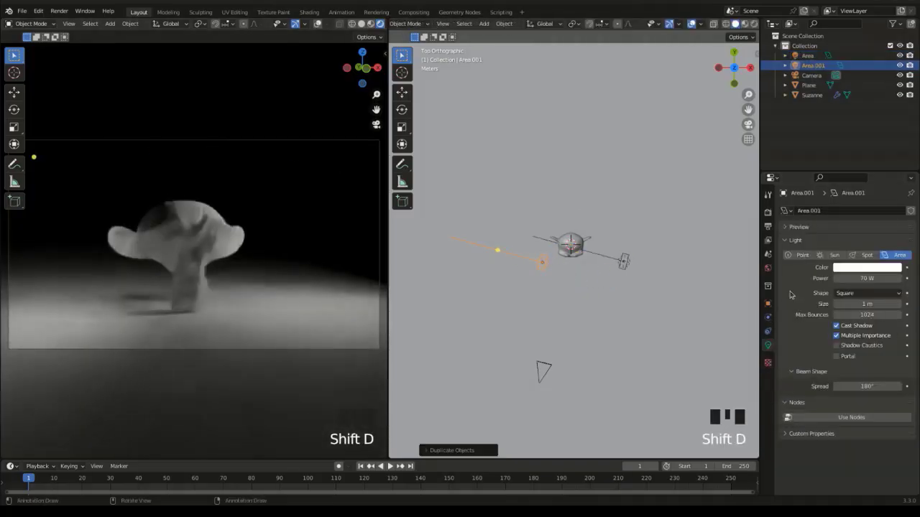
click(767, 304)
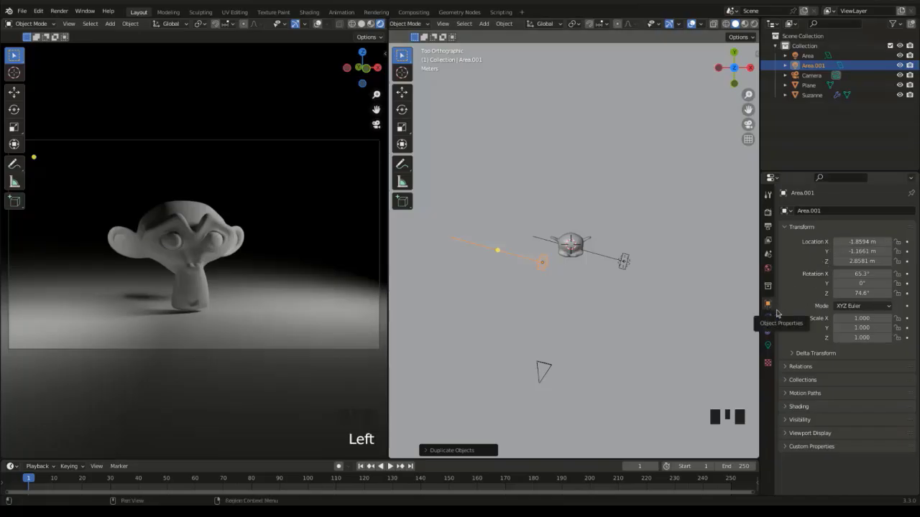
key(g)
click(555, 301)
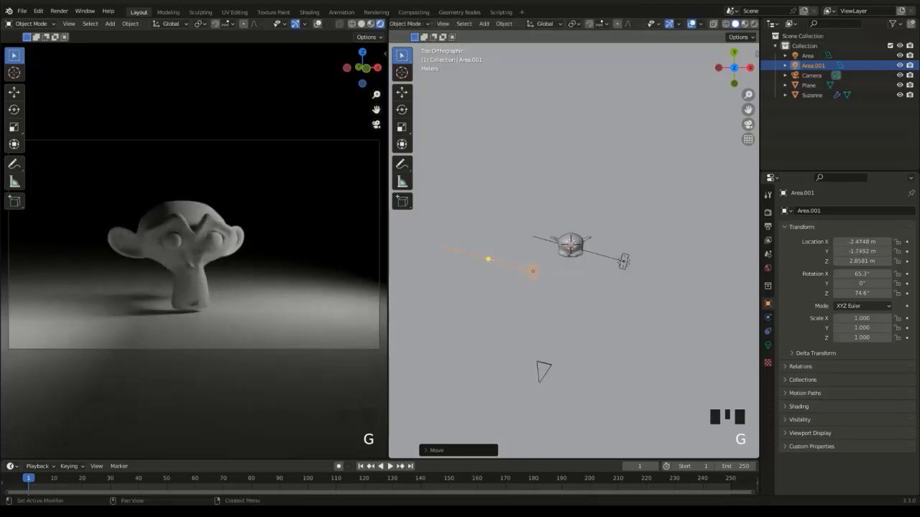
Turn the duplicated light around Z to about -58.3° towards the monkey and nudge it to about X -2.59 m, Y -1.66 m.
key(r)
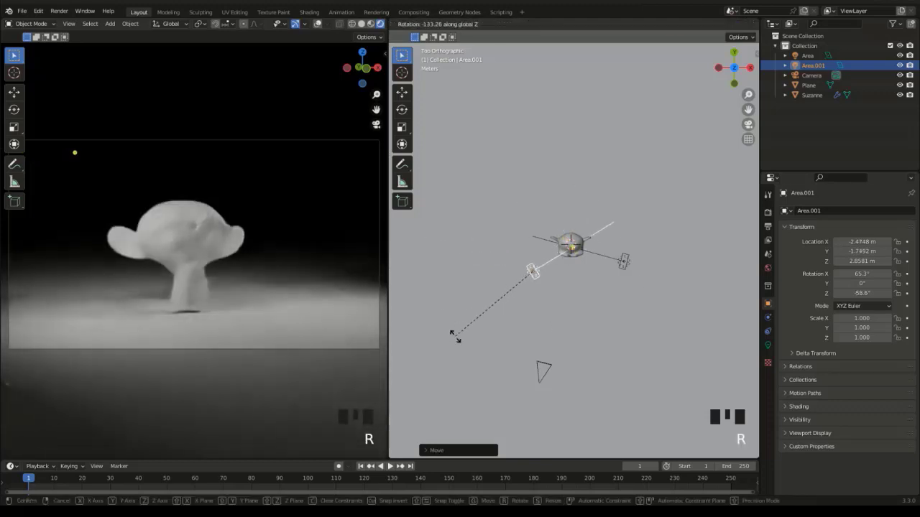
click(457, 341)
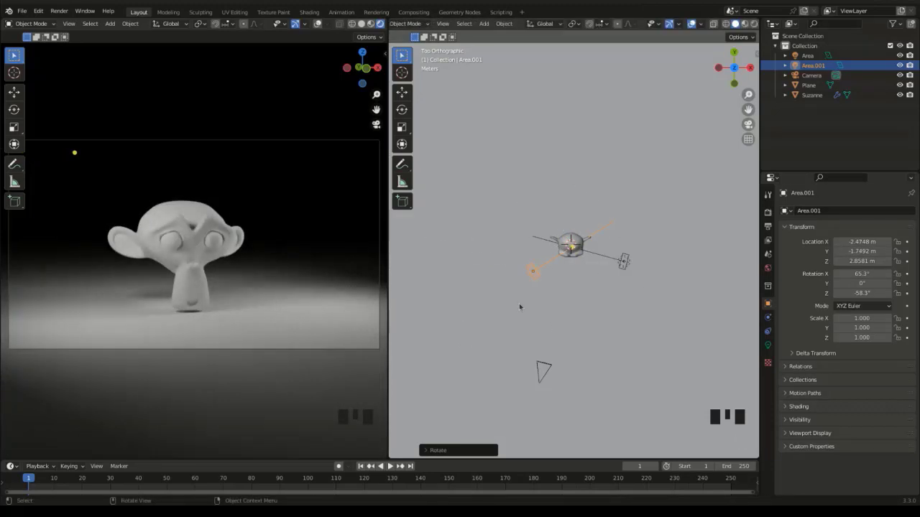
key(g)
key(x)
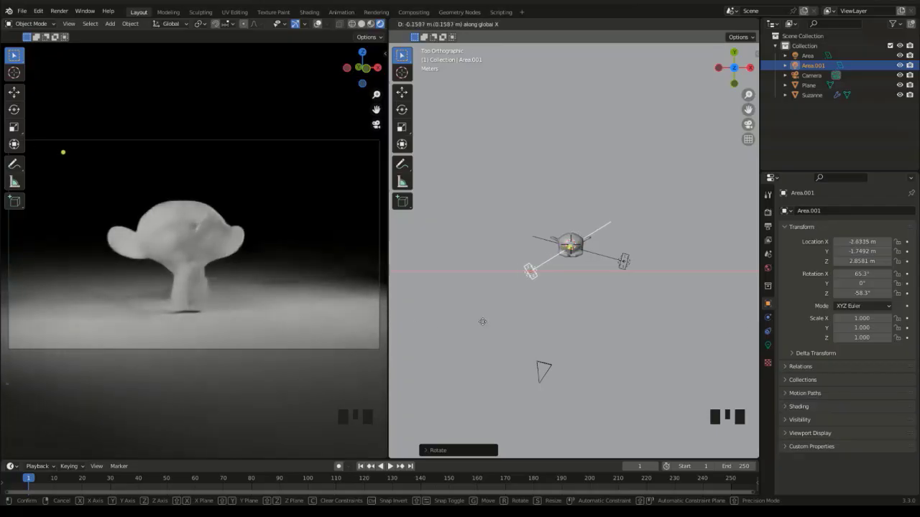
click(487, 318)
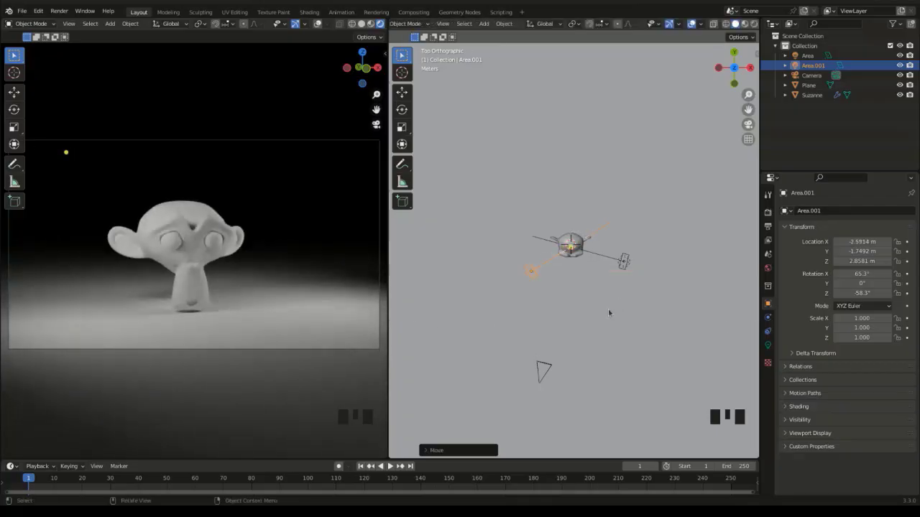
key(g)
key(y)
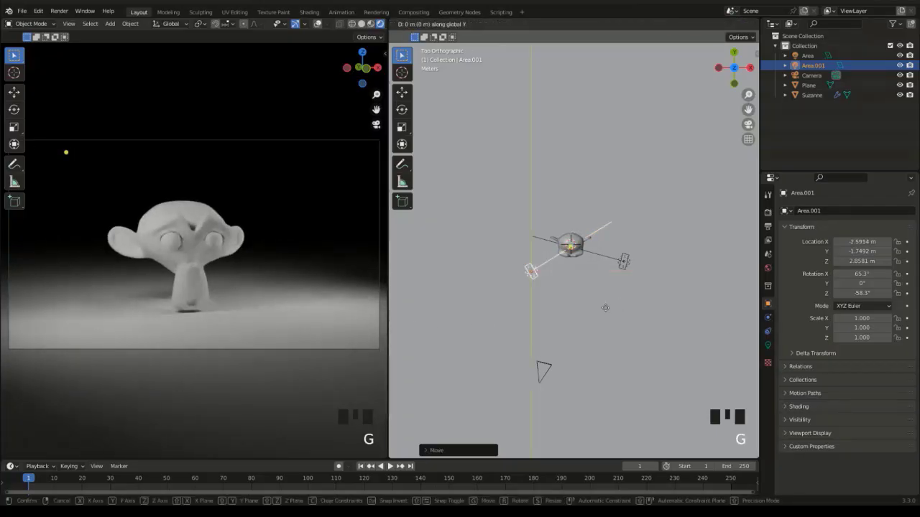
click(604, 299)
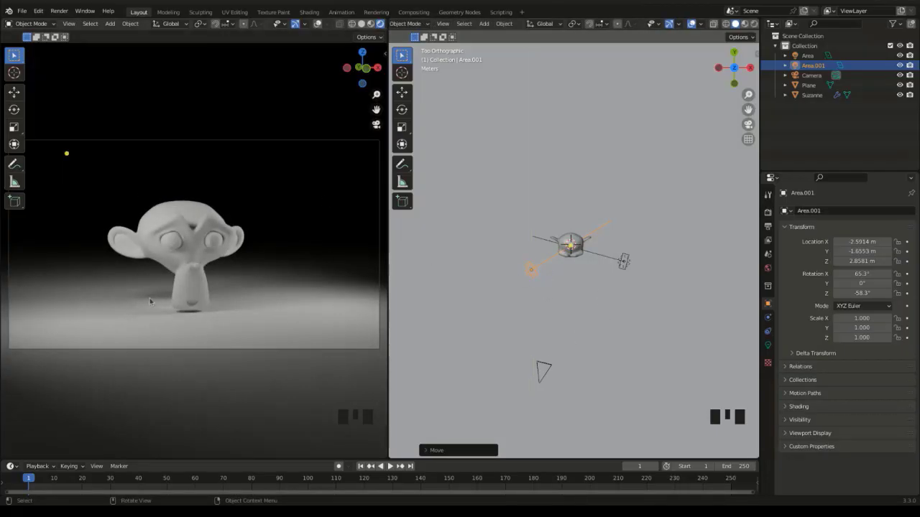
Set the duplicated area light's power to 0 W.
click(768, 345)
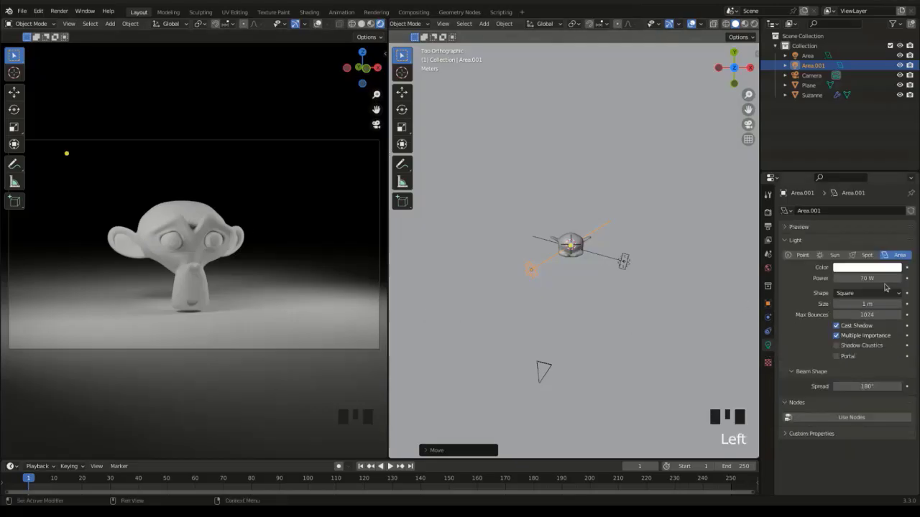
double_click(875, 279)
key(Escape)
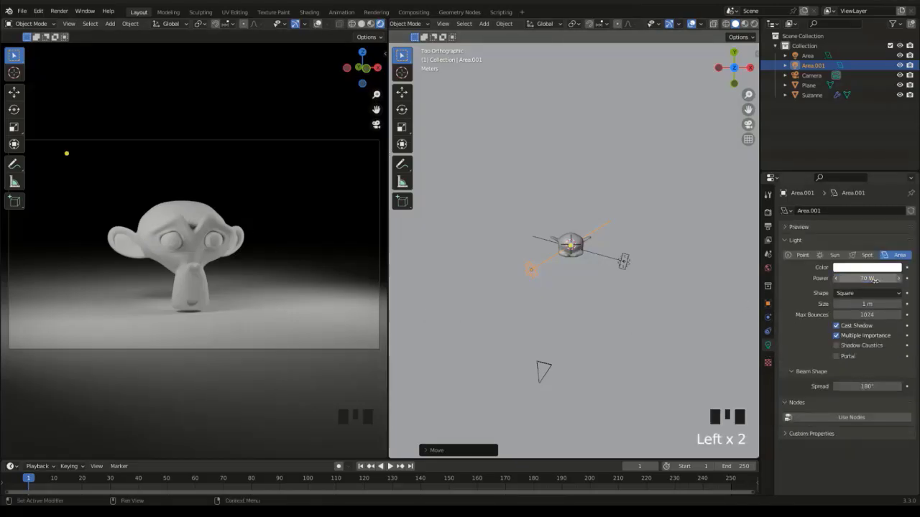
drag(875, 280, 789, 280)
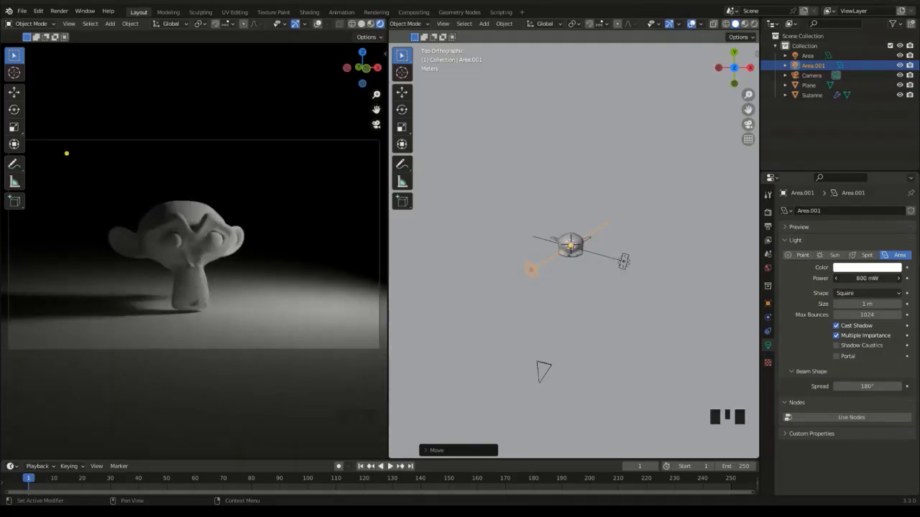
key(Escape)
double_click(868, 281)
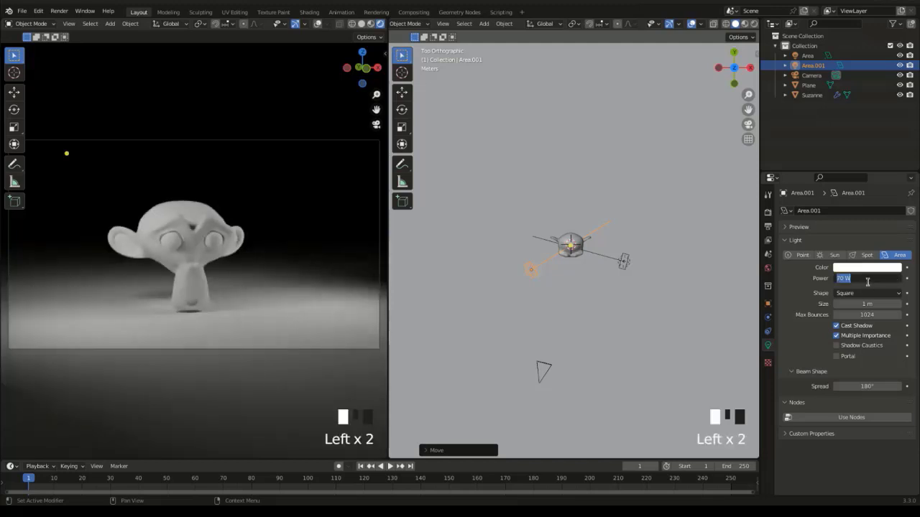
text(0)
key(Return)
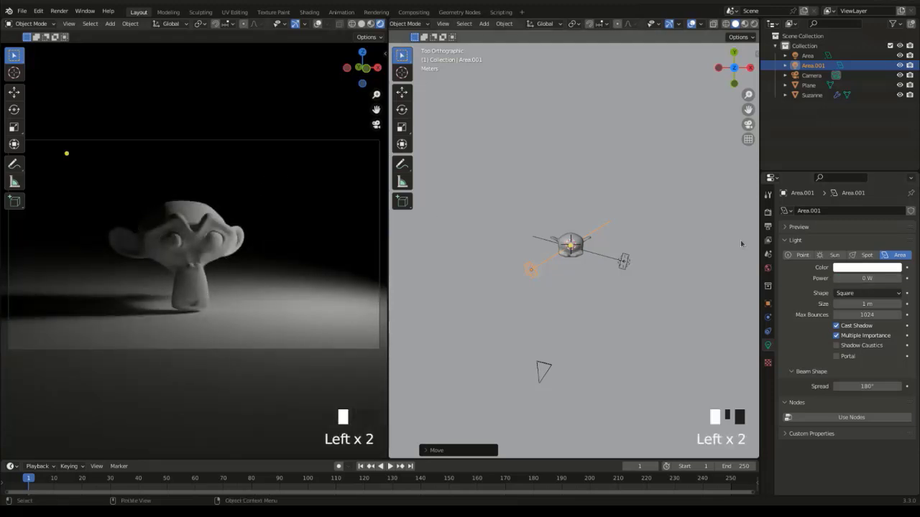
Try powers of 3 W, 2 W and 1 W on the duplicated area light.
shift+drag(862, 279, 890, 278)
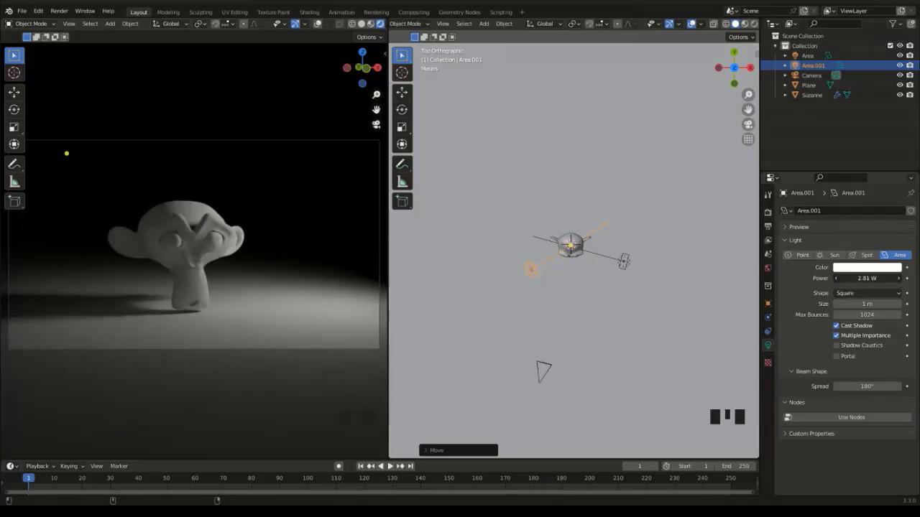
click(869, 278)
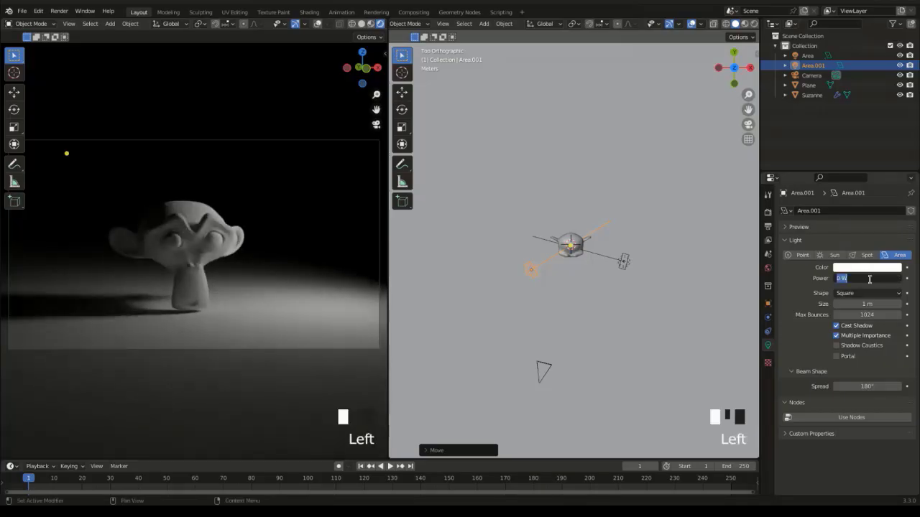
text(3)
key(Return)
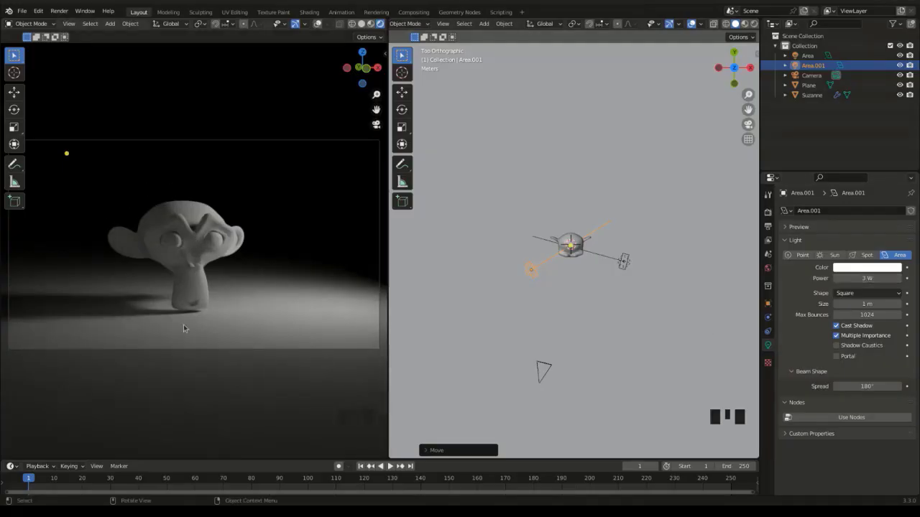
click(872, 278)
text(2)
key(Return)
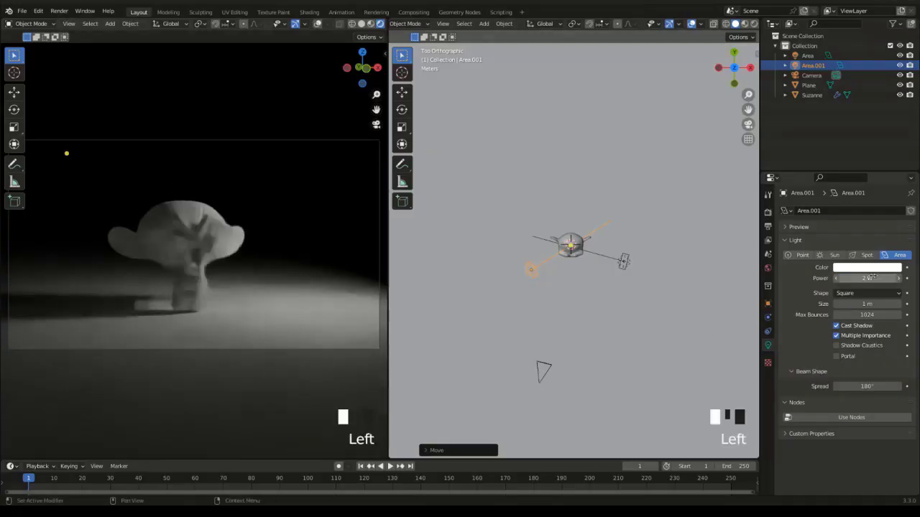
click(873, 278)
text(1)
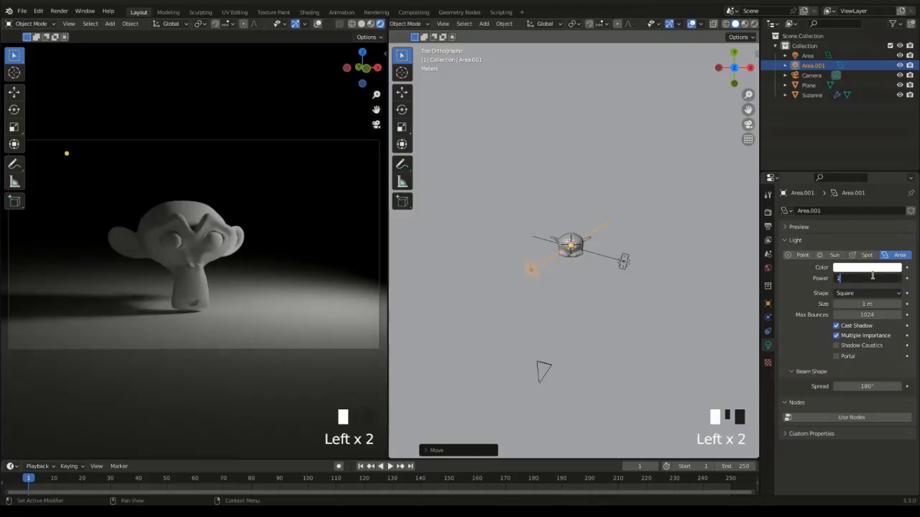
key(Return)
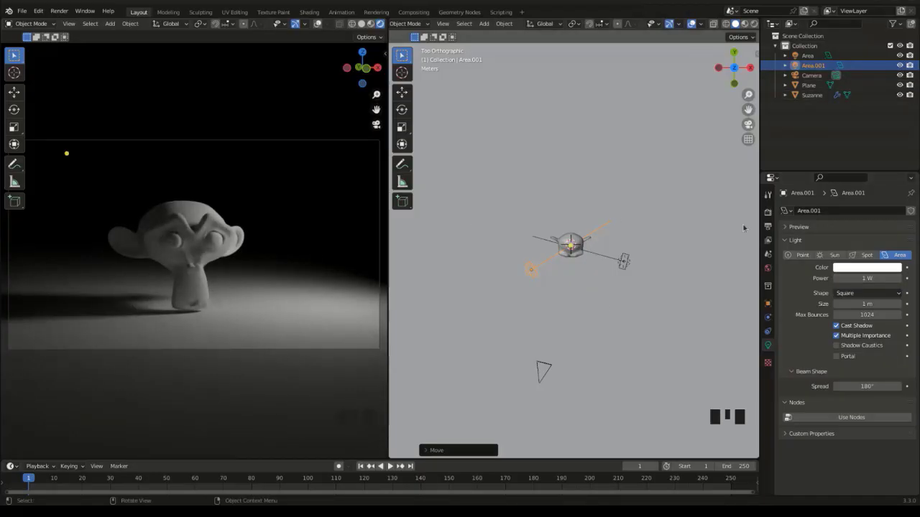
Compare the render with and without the duplicated light, and set its power to 0.5 W.
click(900, 66)
click(899, 66)
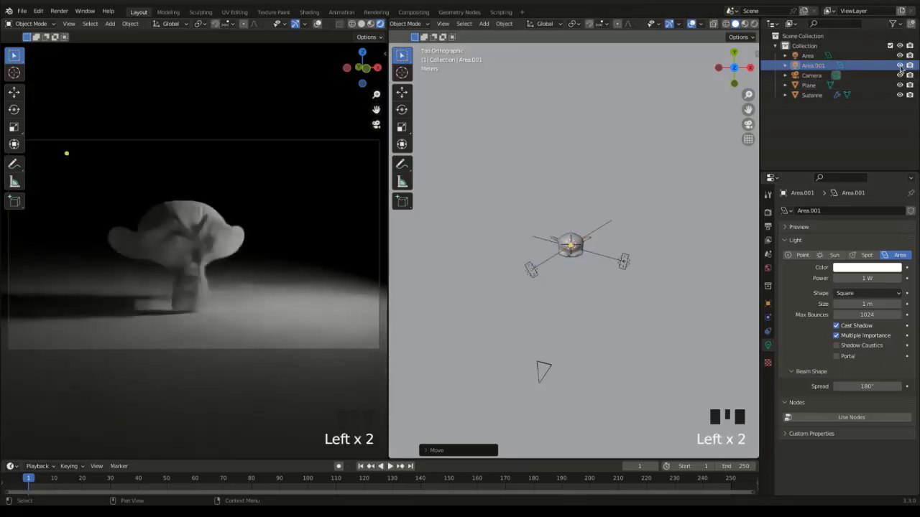
click(899, 66)
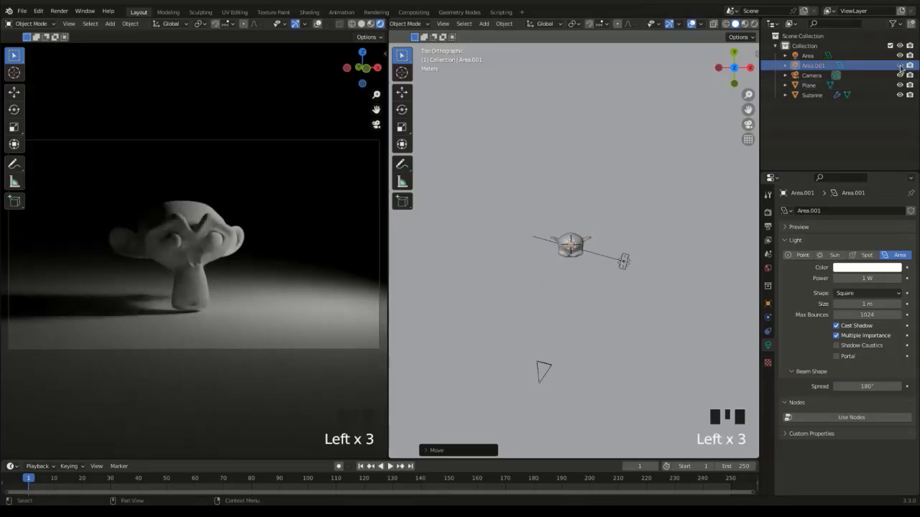
click(900, 66)
click(899, 66)
click(900, 66)
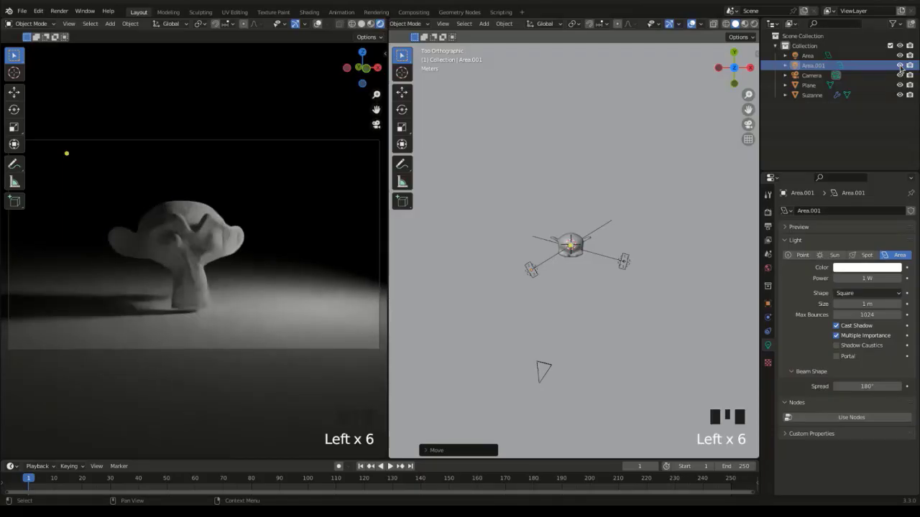
click(880, 278)
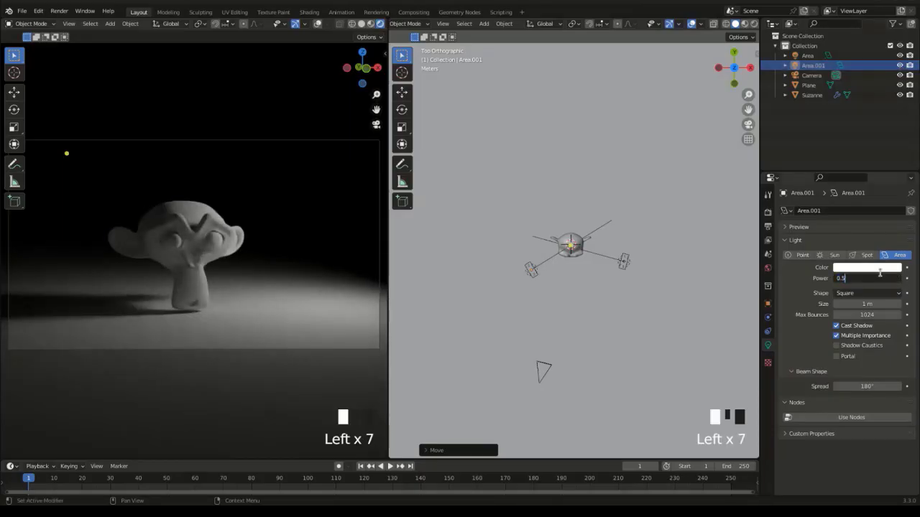
key(Return)
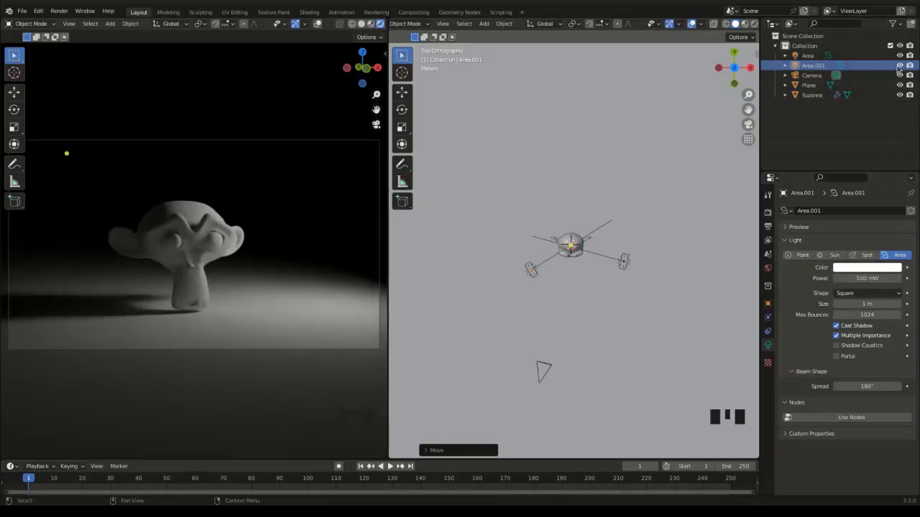
Hide and re-show the weak second light repeatedly and examine how it affects the shadowed side of the monkey head.
click(899, 66)
click(899, 66)
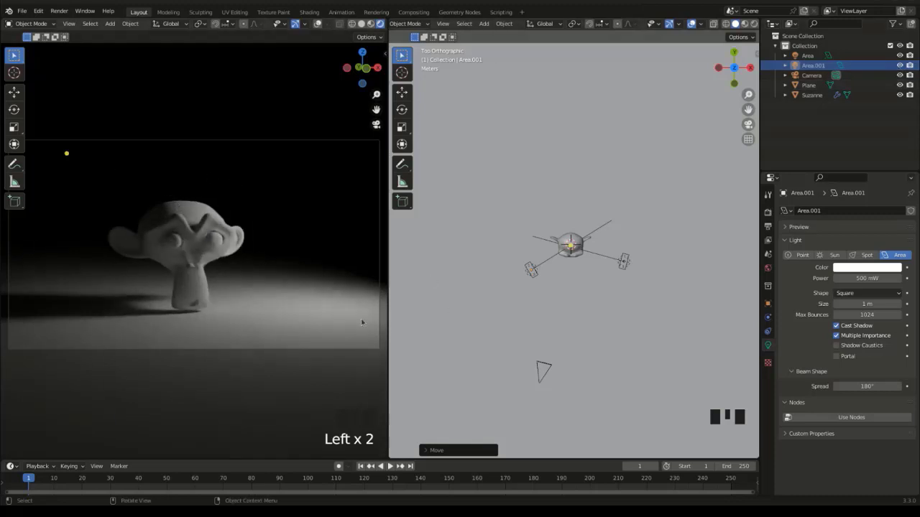
click(899, 65)
click(899, 66)
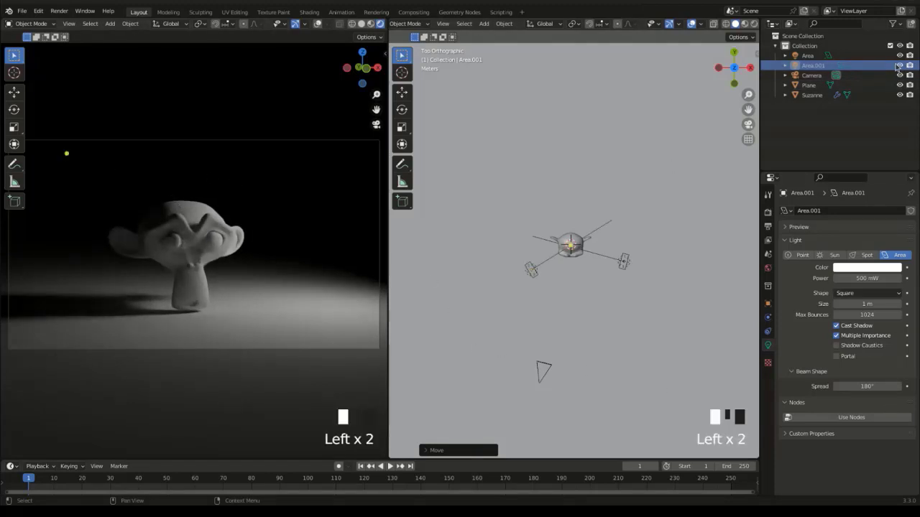
click(900, 65)
click(898, 66)
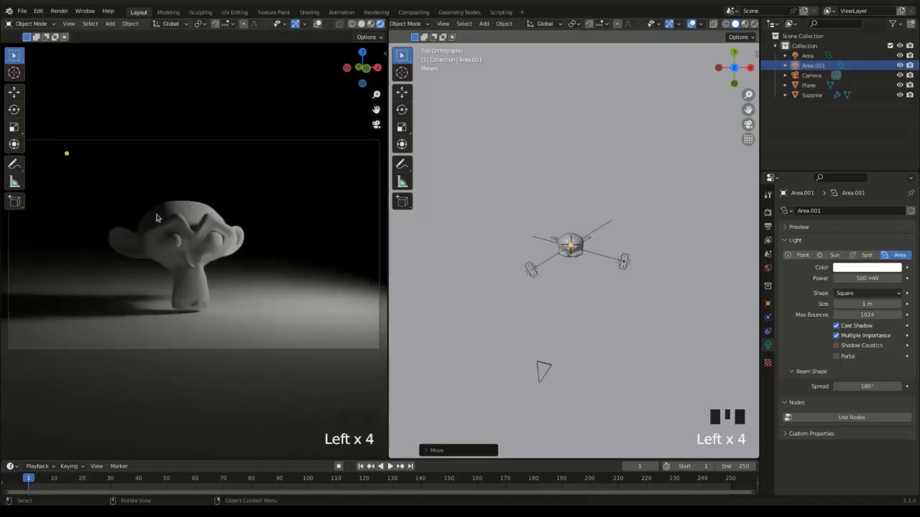
scroll(250, 304, down, 3)
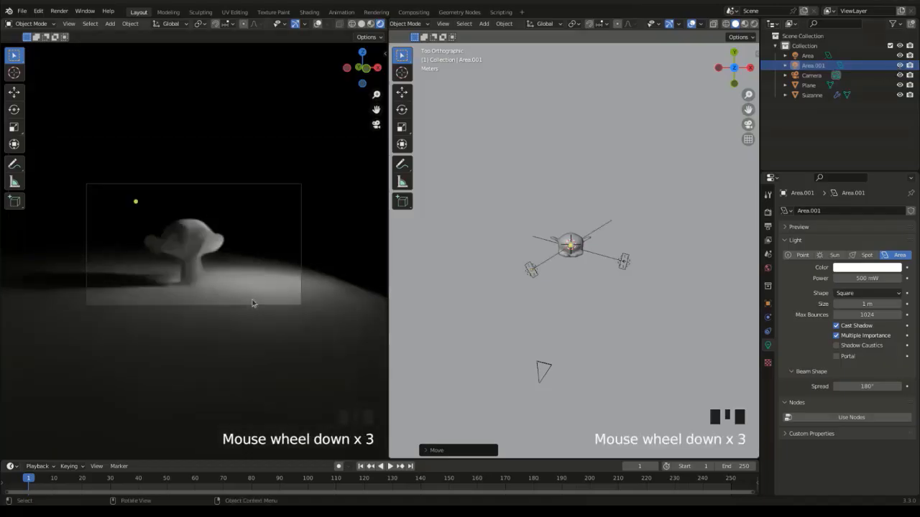
scroll(252, 302, up, 2)
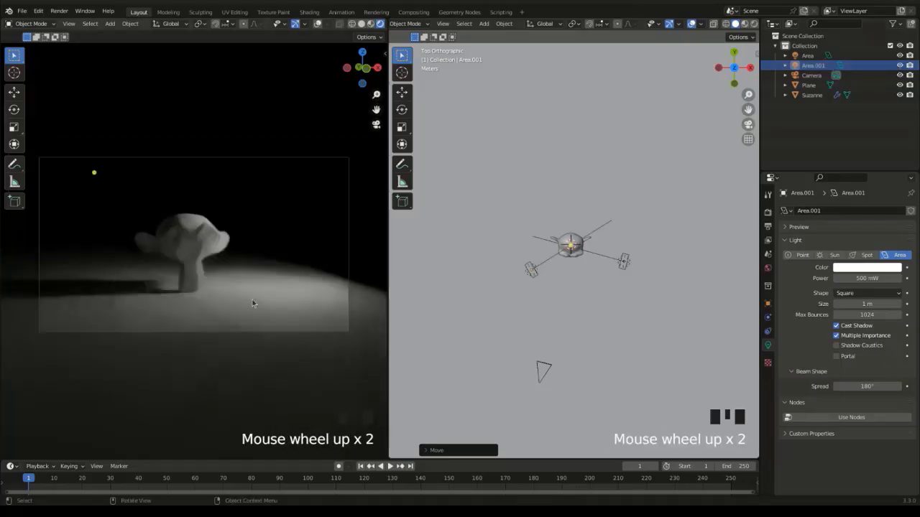
scroll(252, 302, up, 1)
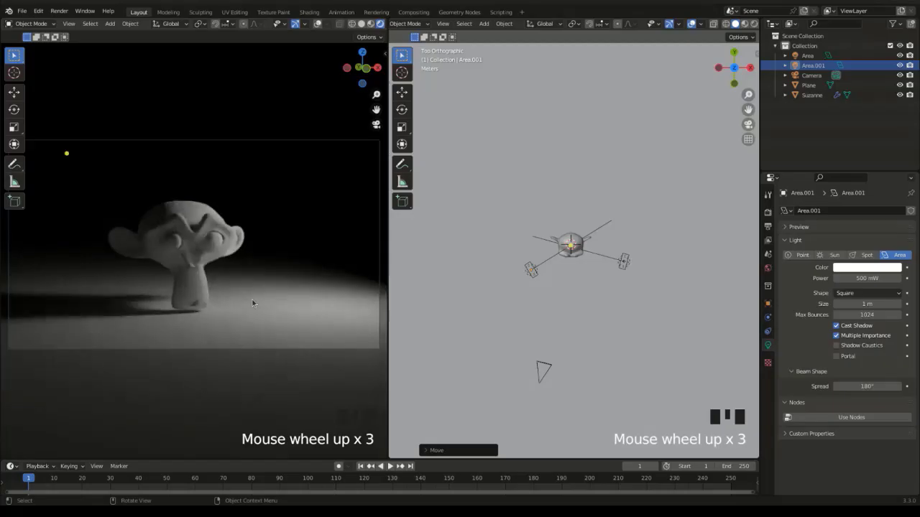
scroll(253, 303, up, 1)
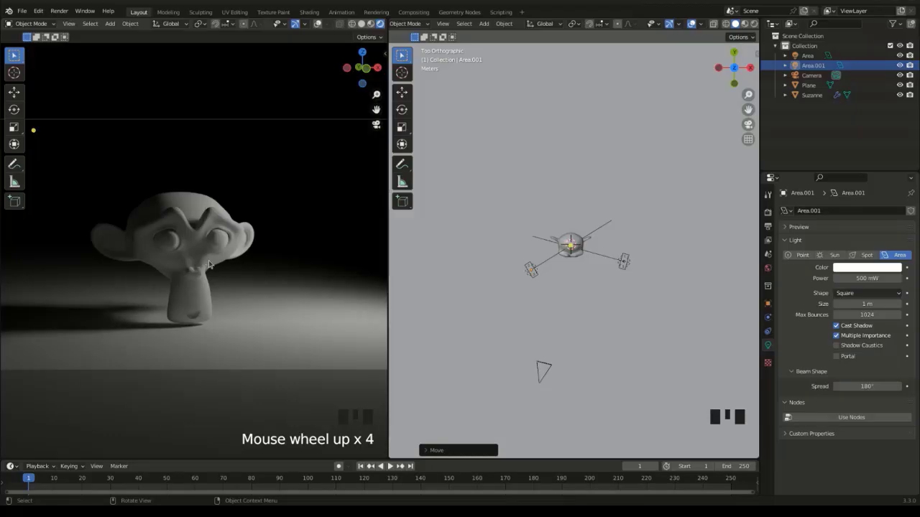
Duplicate the main area light, place the copy behind the monkey head facing it, and shift it along X to about -0.98 m.
click(624, 263)
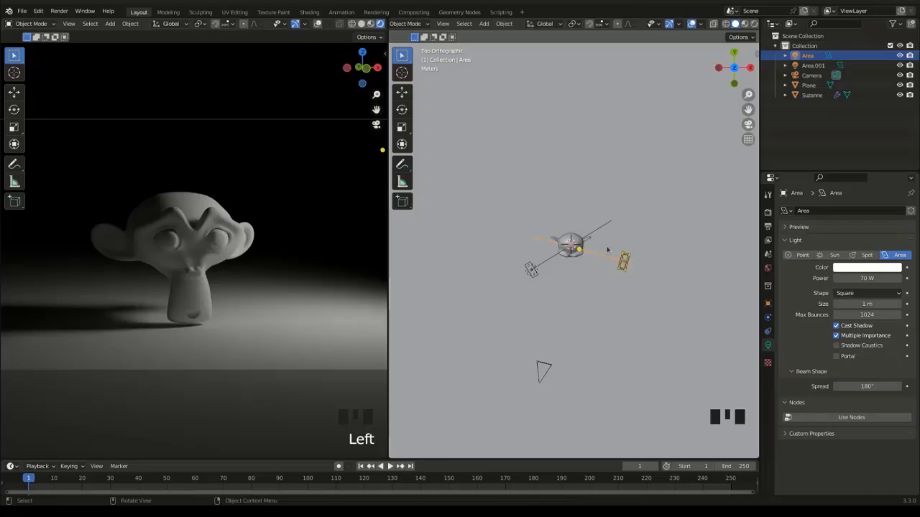
key(shift+d)
click(570, 197)
key(r)
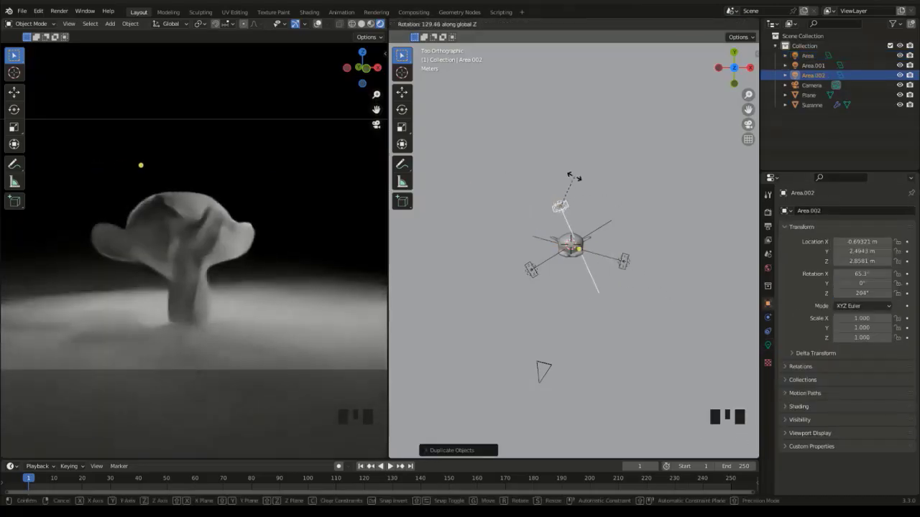
click(550, 205)
key(g)
key(x)
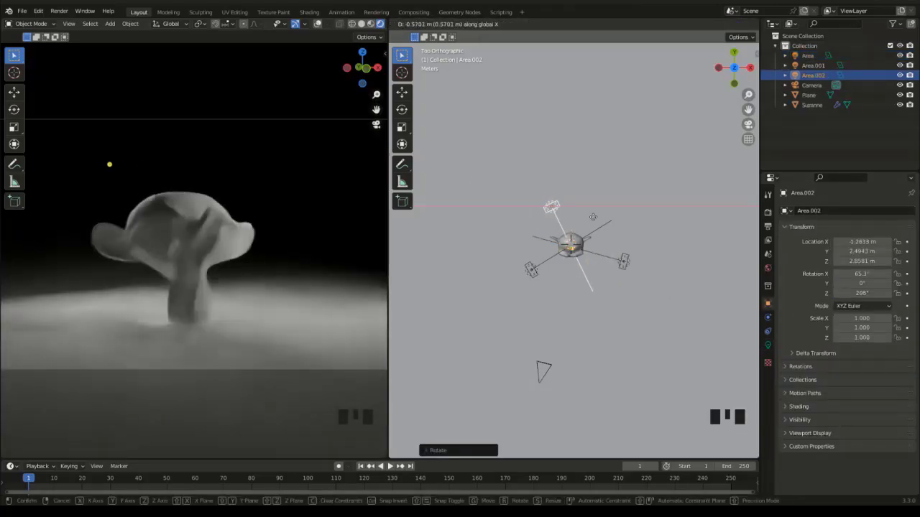
click(631, 214)
Raise the rear light along Z to about 3.63 m and tilt it about its local X axis to 41.7° toward the head.
middle_drag(631, 234, 660, 214)
key(g)
key(z)
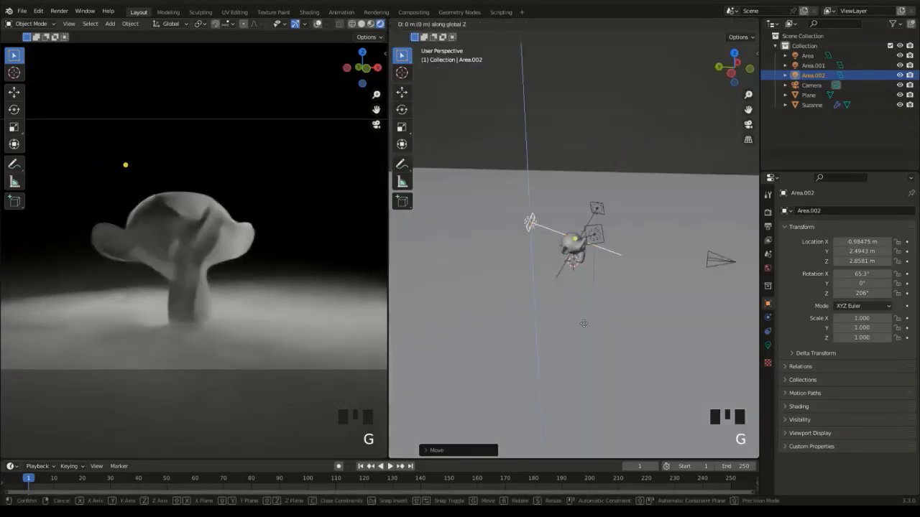
click(617, 271)
key(r)
key(x)
key(x)
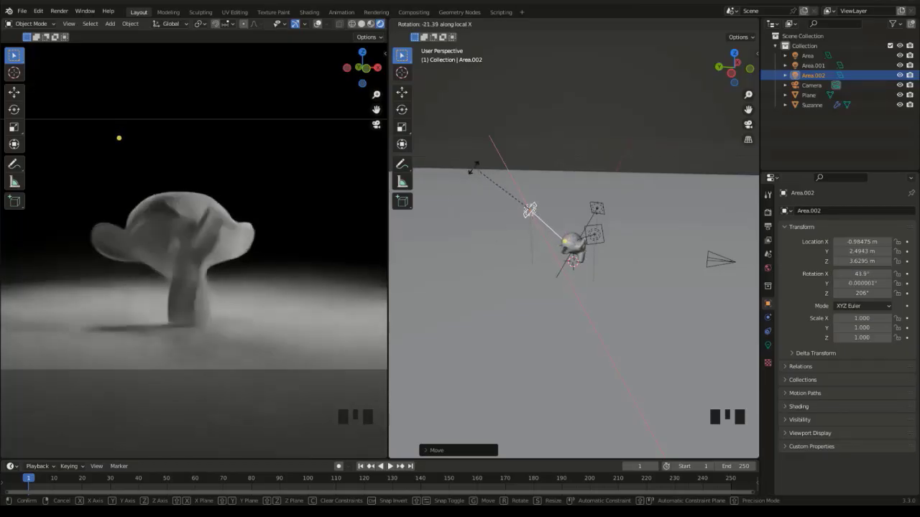
click(539, 167)
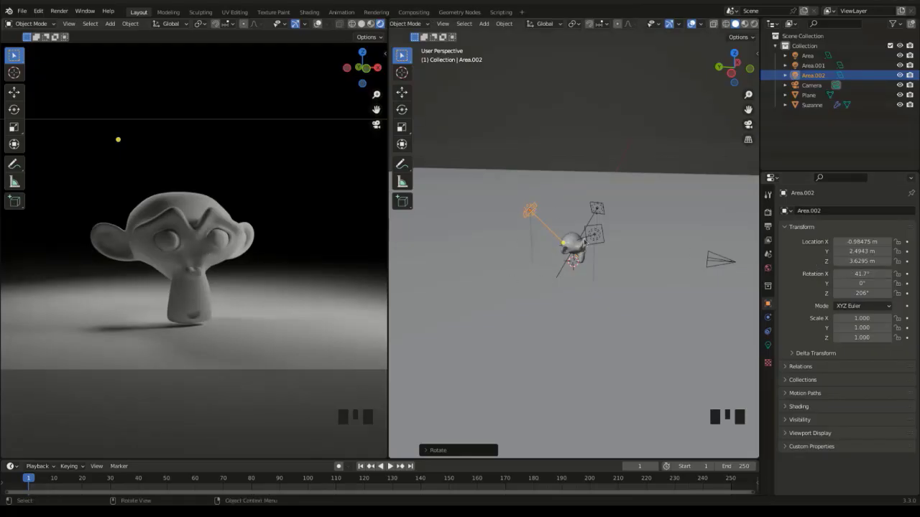
Set the rear area light's color to light blue with hex C2FAFF.
middle_drag(626, 240, 579, 235)
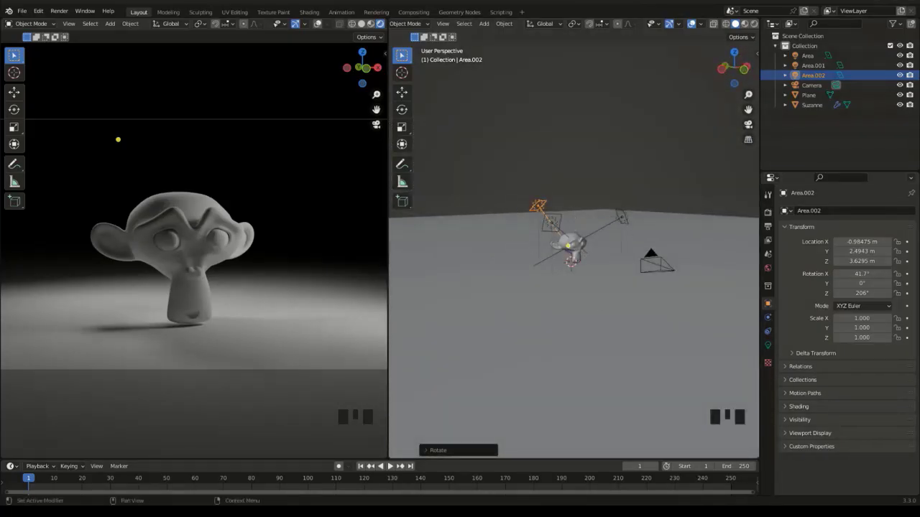
click(767, 346)
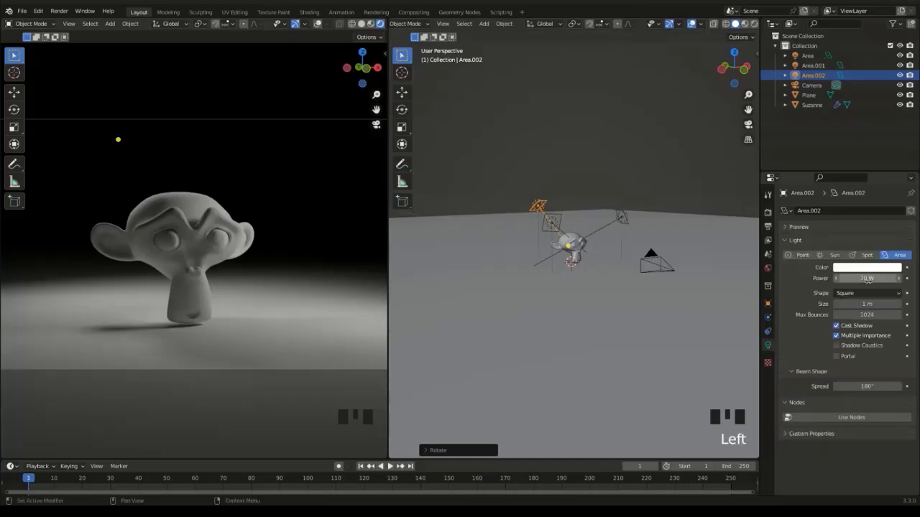
drag(854, 280, 871, 281)
key(Escape)
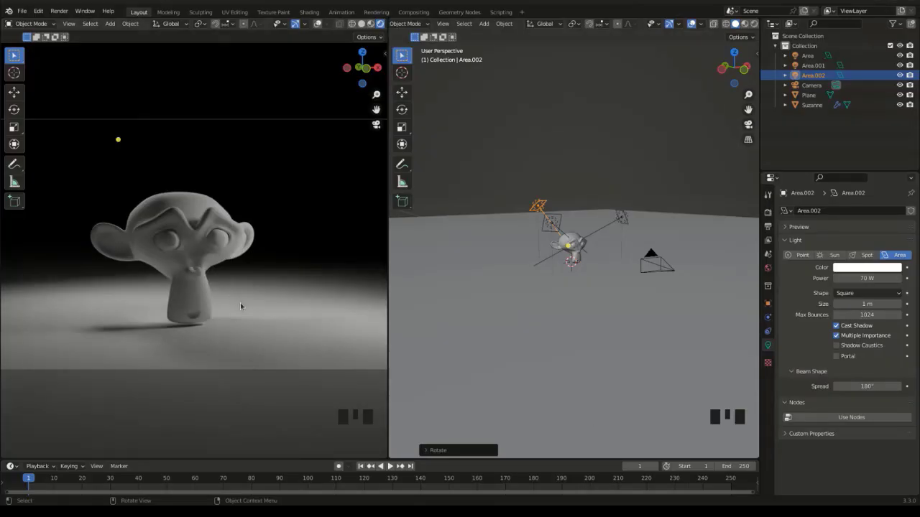
click(862, 271)
click(882, 219)
click(858, 233)
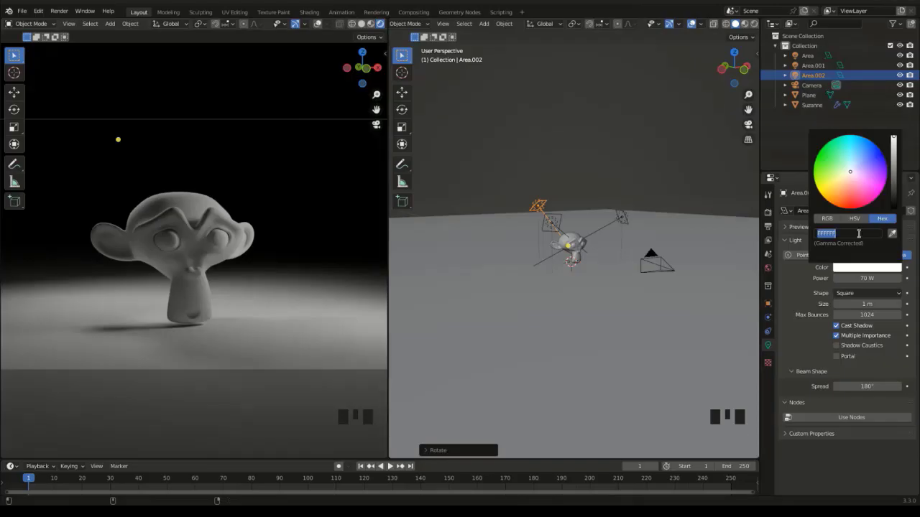
text(0)
text(2F)
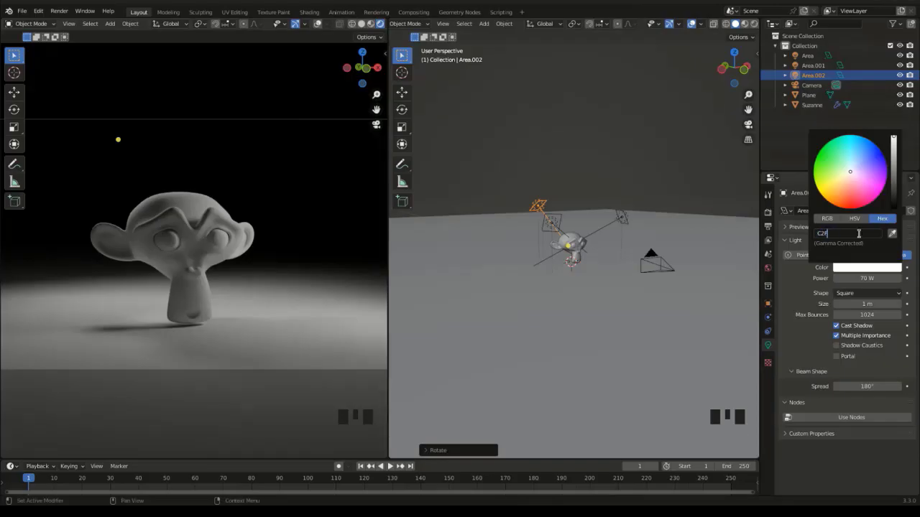
text(AFF)
key(Return)
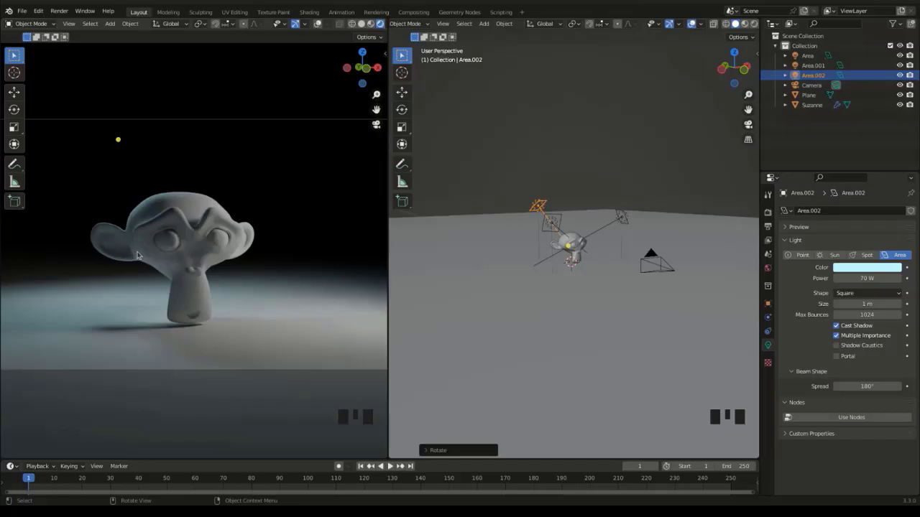
Hide the rear and weak duplicated lights and rename the main area light Key.
click(899, 75)
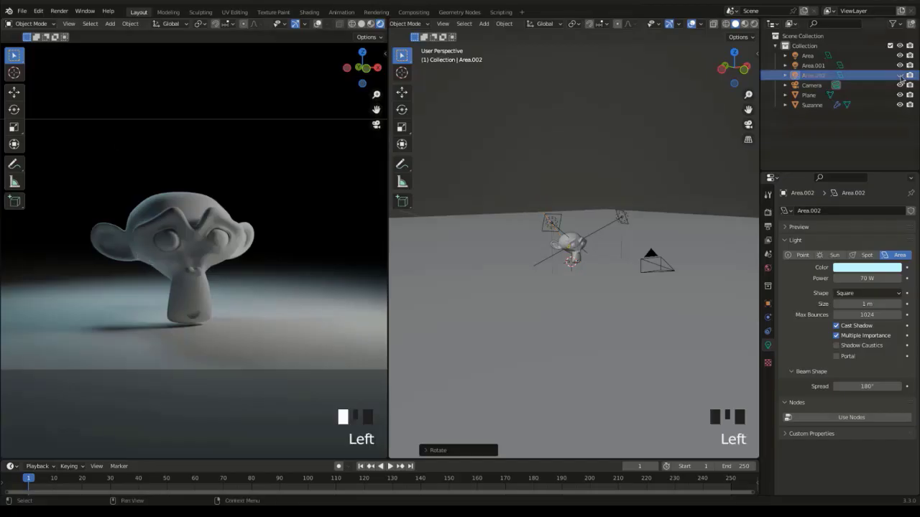
click(900, 65)
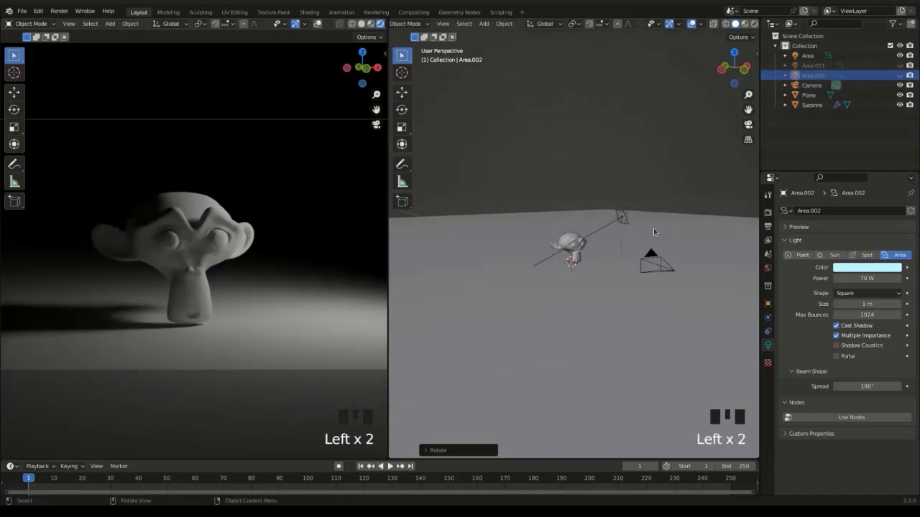
middle_drag(654, 227, 646, 309)
double_click(806, 56)
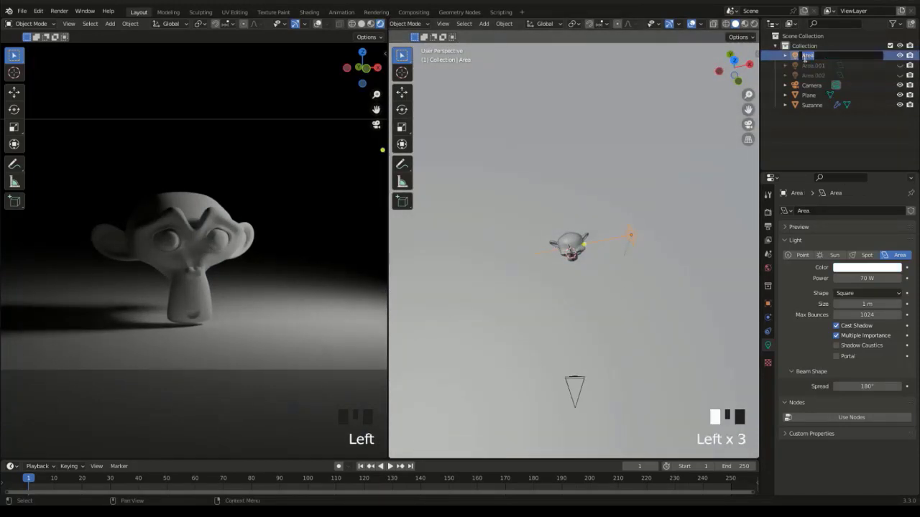
text(Key)
key(Return)
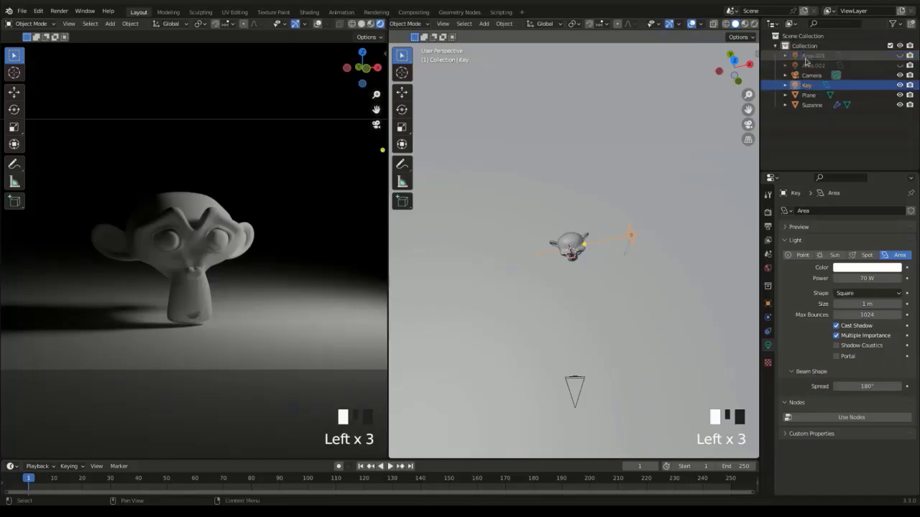
Show the bluish rear light with the Key light hidden, and rename it Rim.
click(900, 65)
click(900, 84)
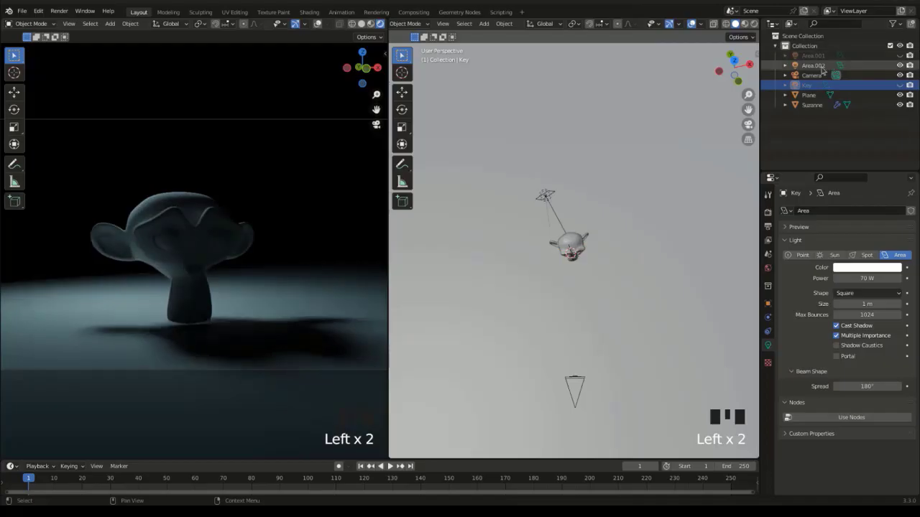
click(823, 65)
double_click(823, 66)
text(R)
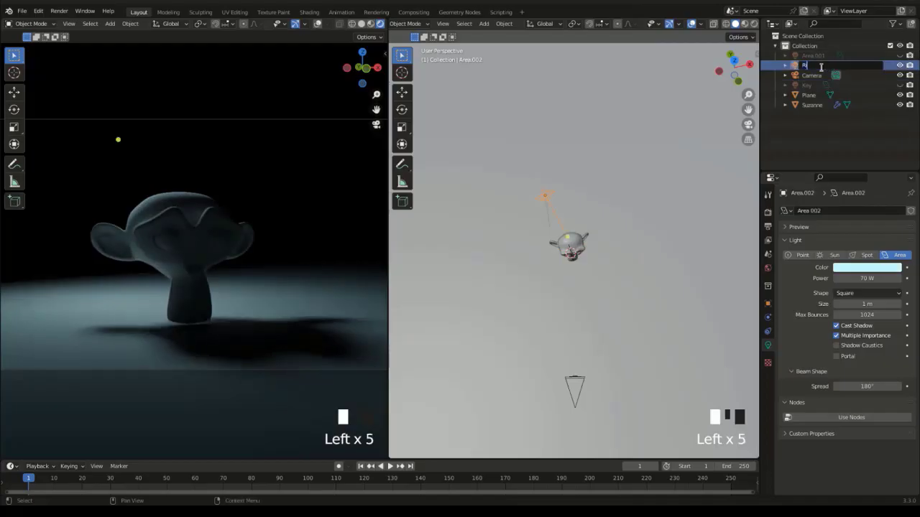
text(im)
key(Return)
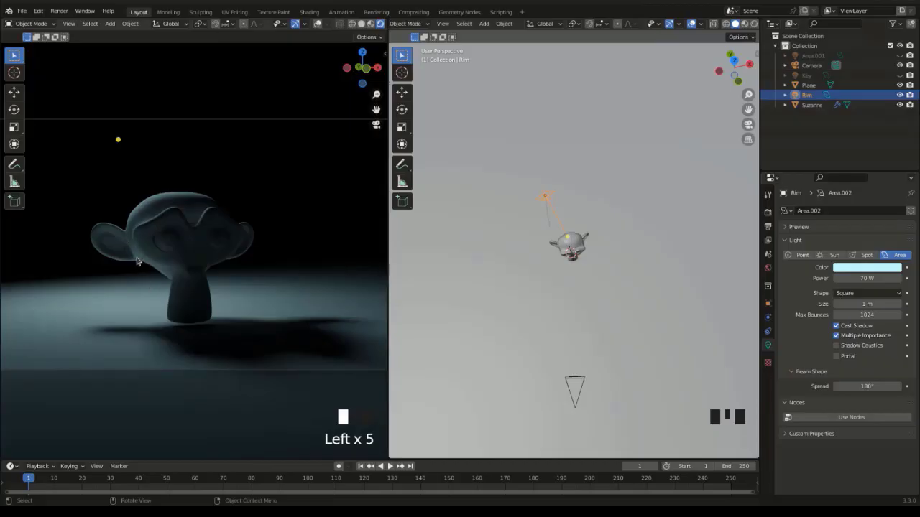
Hide the Rim light, show only the weak 500 mW area light, and rename it Fill.
middle_drag(530, 287, 594, 211)
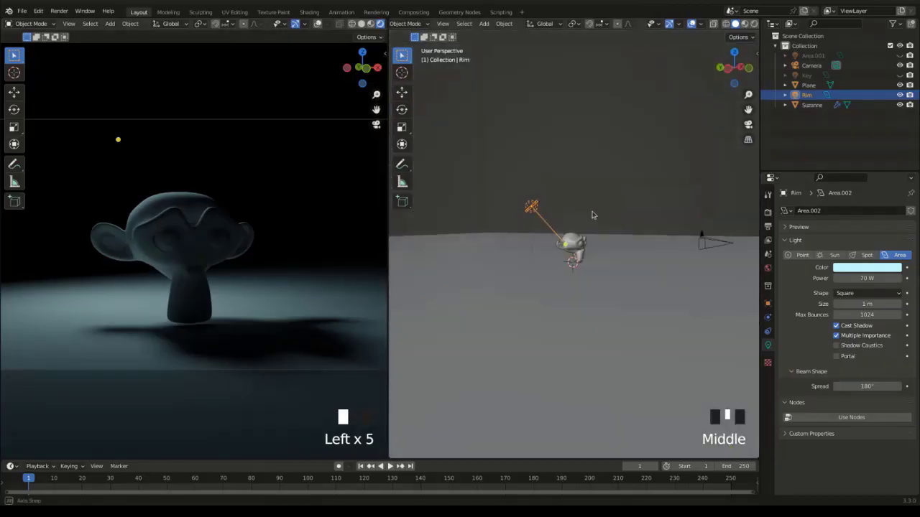
click(907, 88)
click(900, 94)
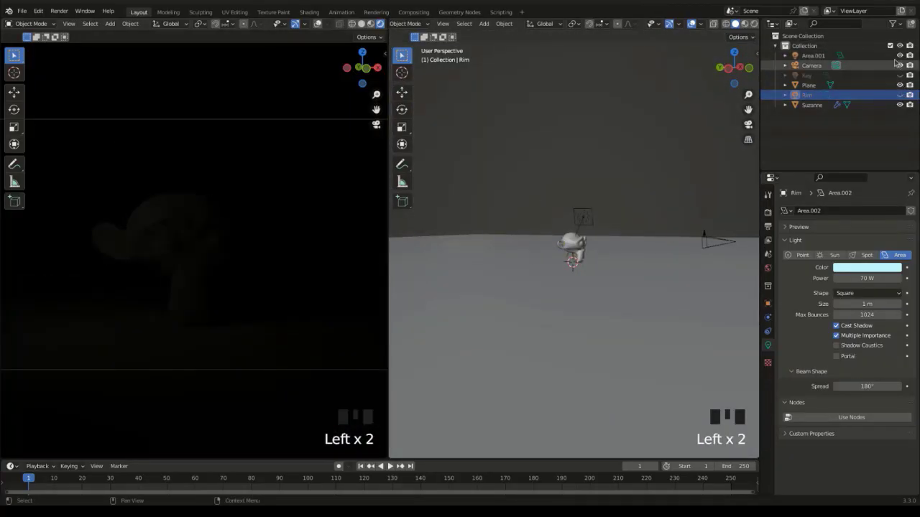
click(818, 56)
double_click(821, 56)
text(Fill)
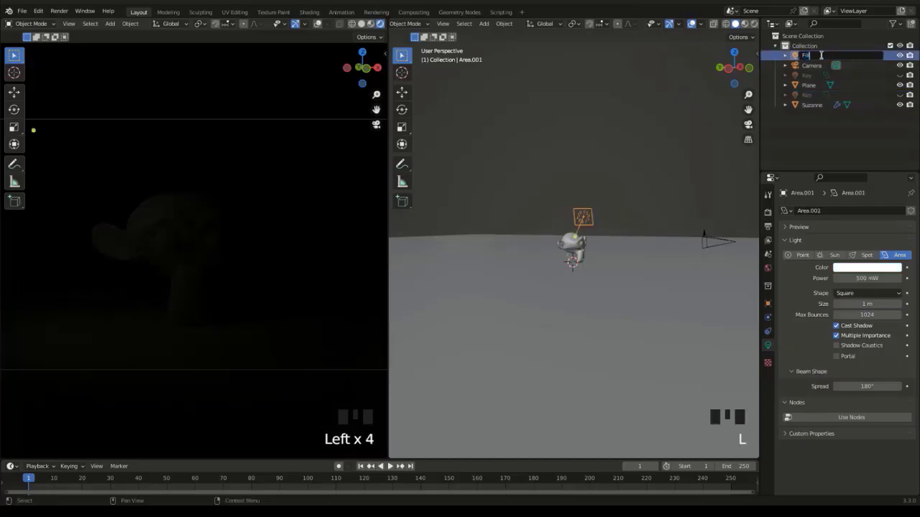
key(Return)
Inspect the Fill light alone in the render and turn the Key and Rim lights back on, checking them with and without the Fill.
scroll(132, 217, up, 4)
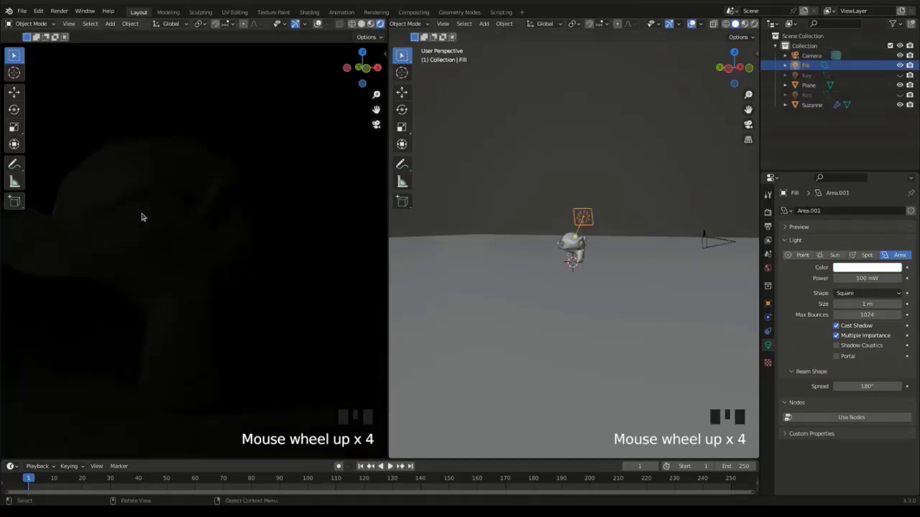
shift+middle_drag(69, 223, 135, 252)
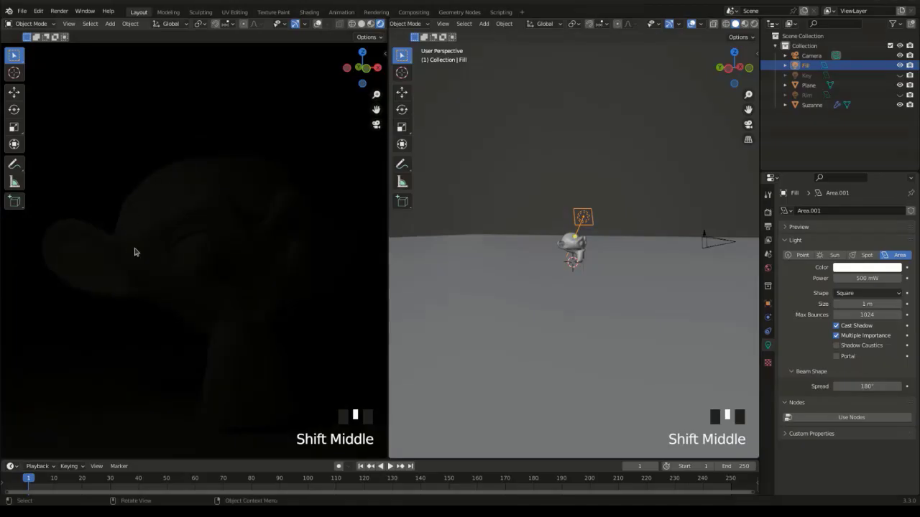
click(899, 74)
scroll(147, 274, down, 4)
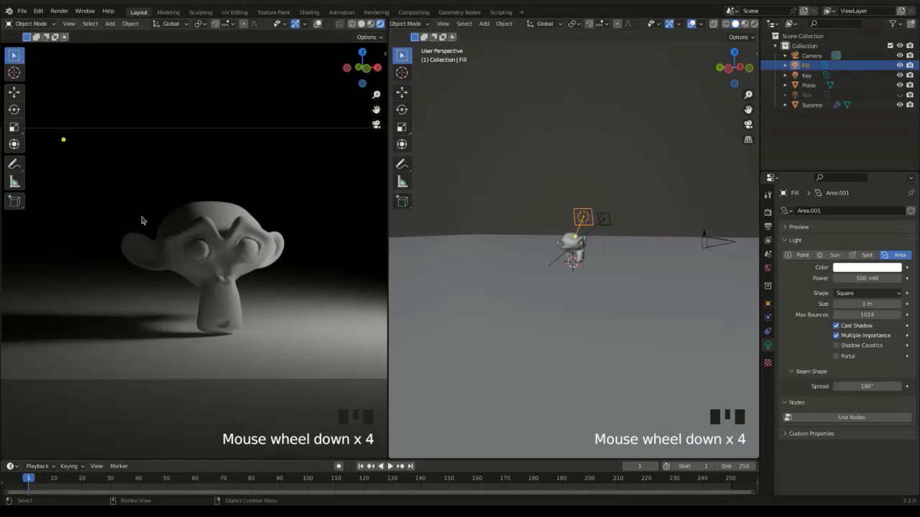
click(899, 64)
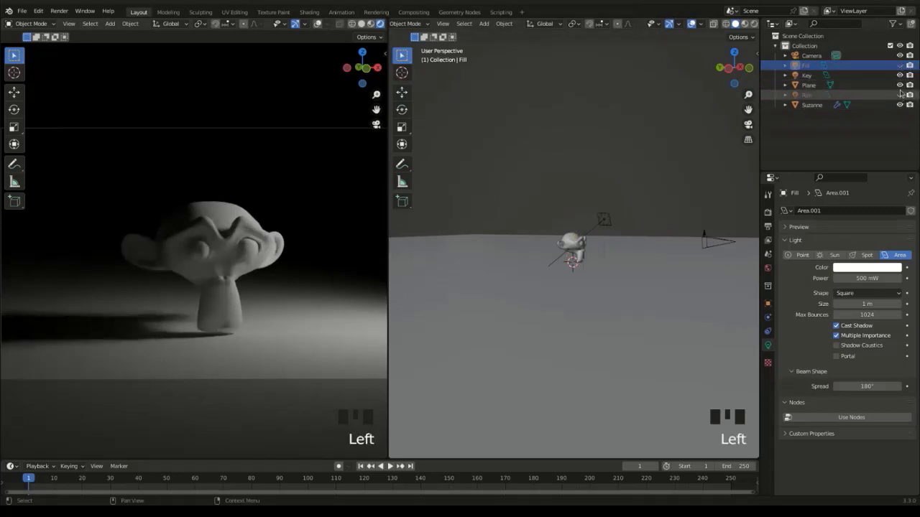
click(899, 95)
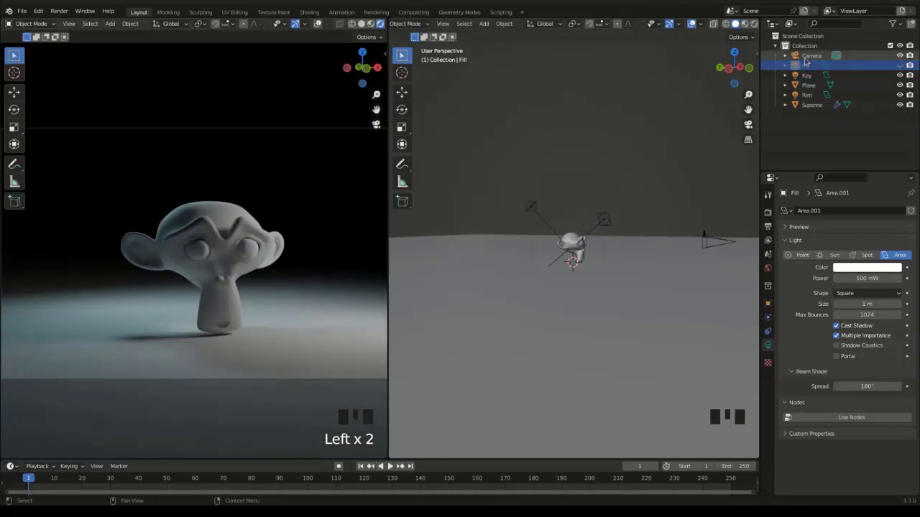
click(903, 66)
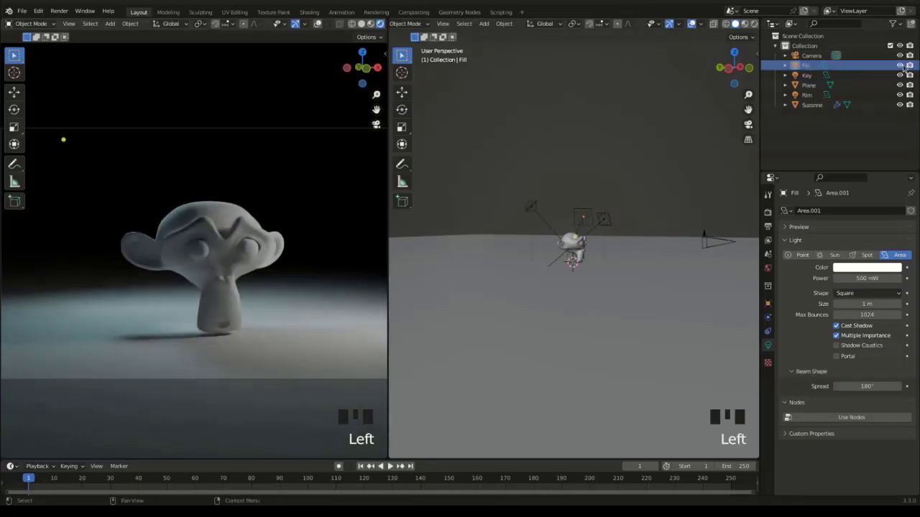
Toggle the Fill light's visibility repeatedly and compare the shadowed side of the head with the Key and Rim lights on.
click(902, 66)
click(903, 66)
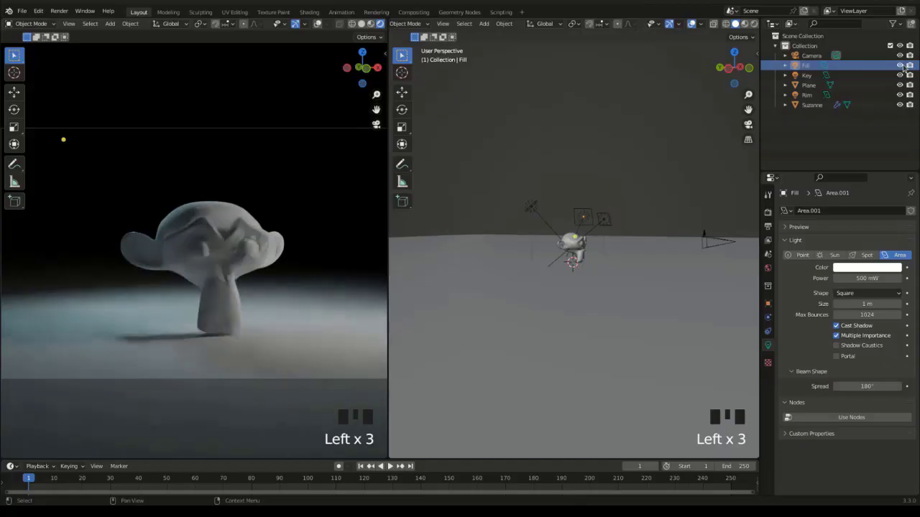
click(903, 66)
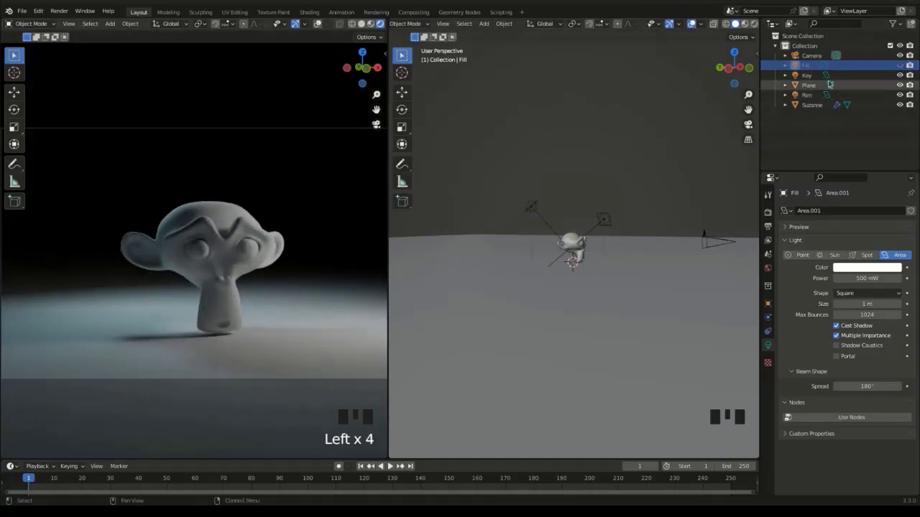
click(901, 66)
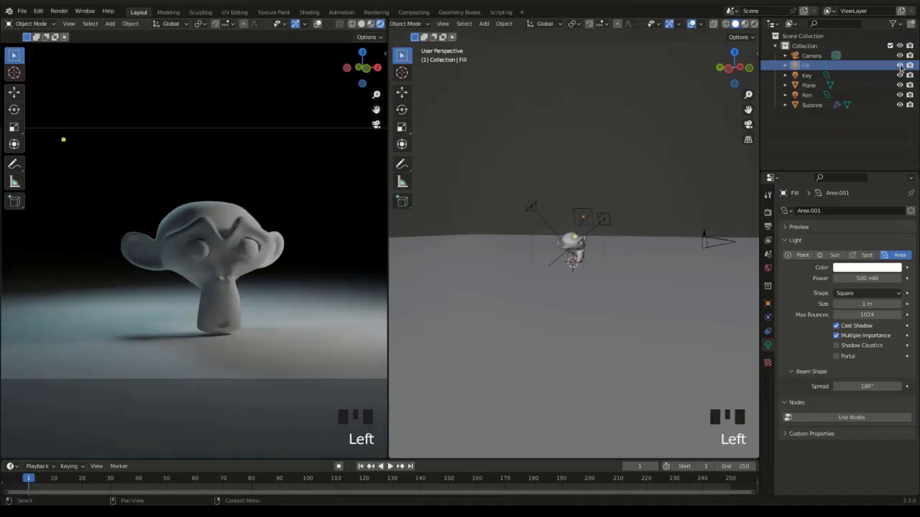
click(901, 66)
click(901, 66)
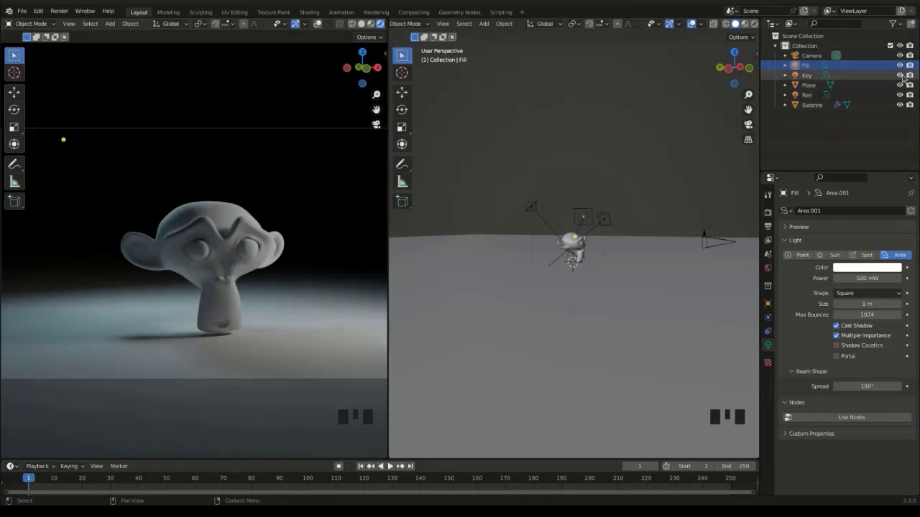
Hide the Key light temporarily and compare the Rim-lit head with and without the Fill light.
click(900, 75)
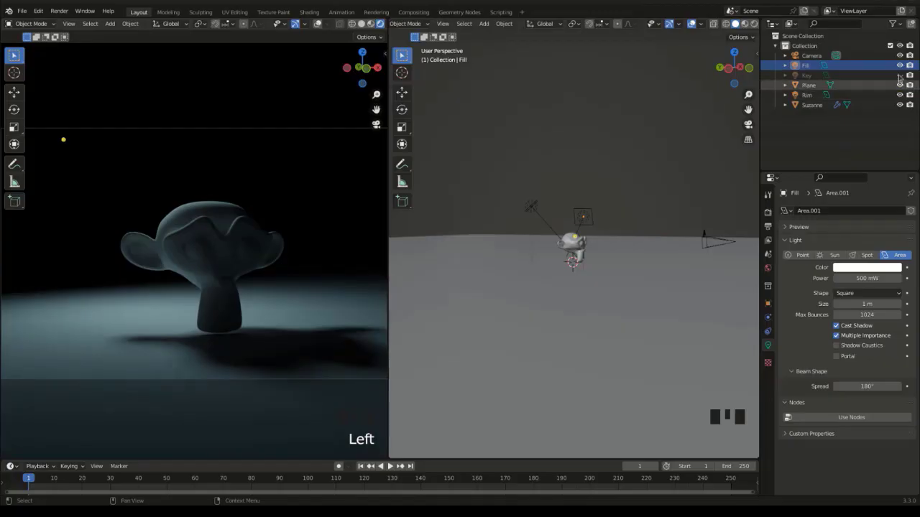
click(900, 66)
click(900, 66)
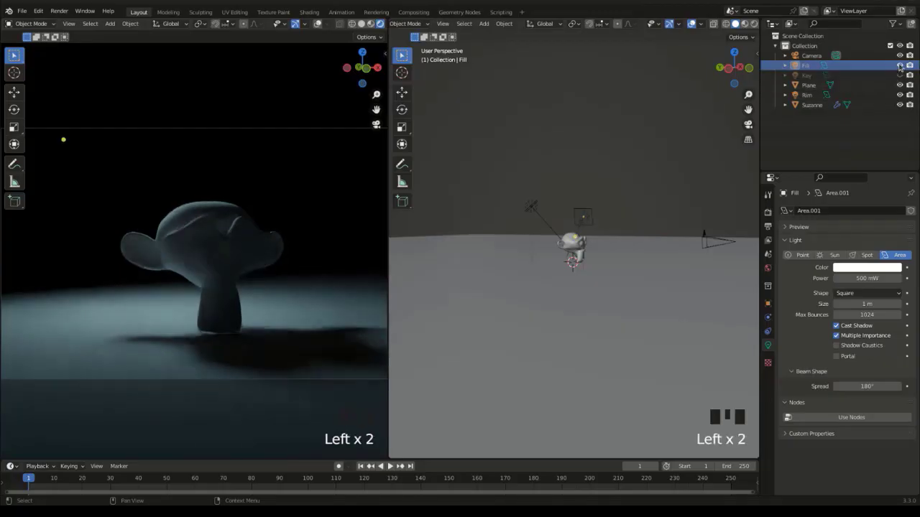
click(900, 66)
click(899, 75)
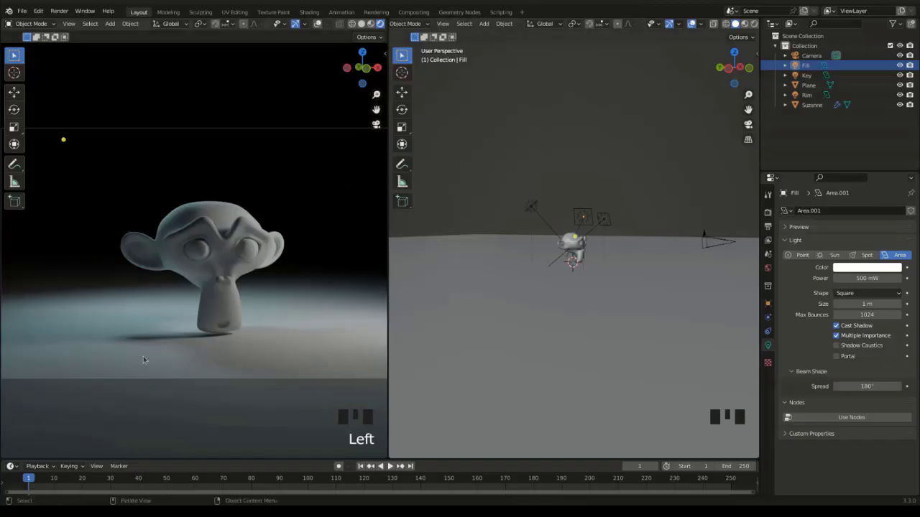
Select the monkey head.
click(224, 280)
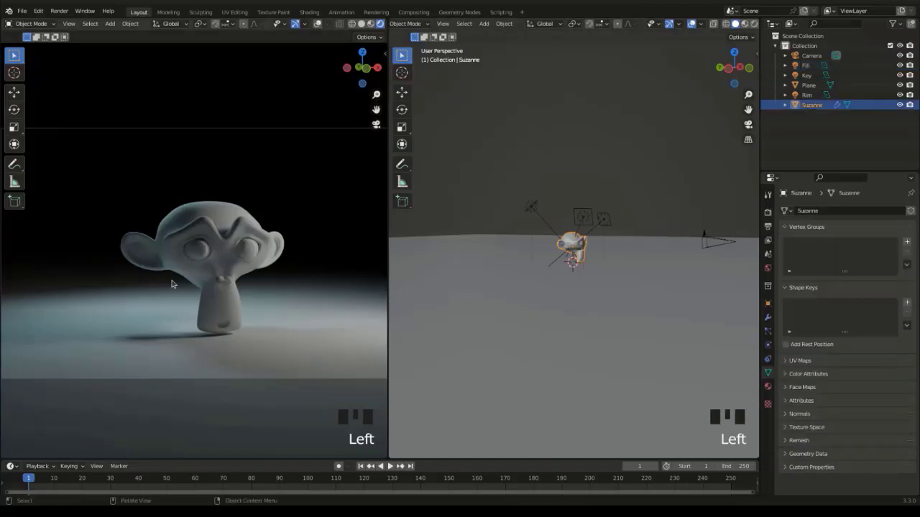